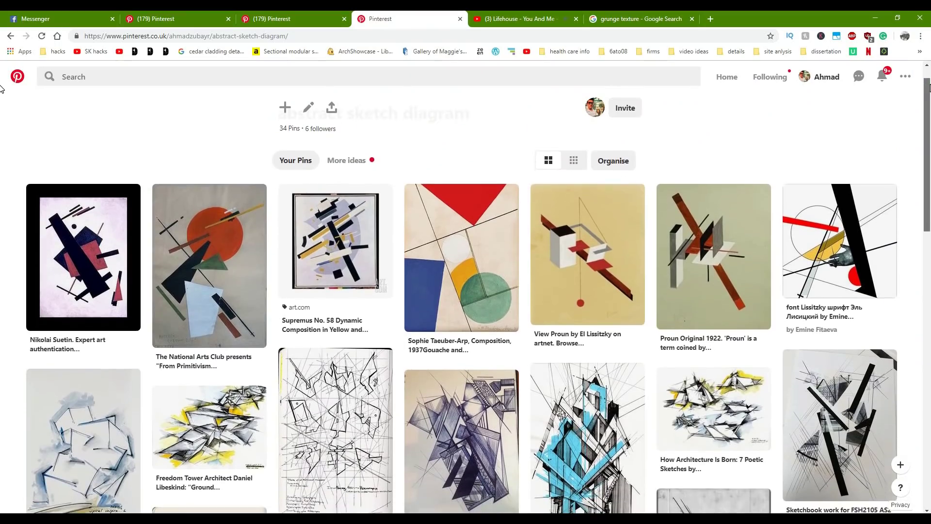
Examine the abstract sketch diagram board on Pinterest for reference compositions
scroll(1, 97, down, 3)
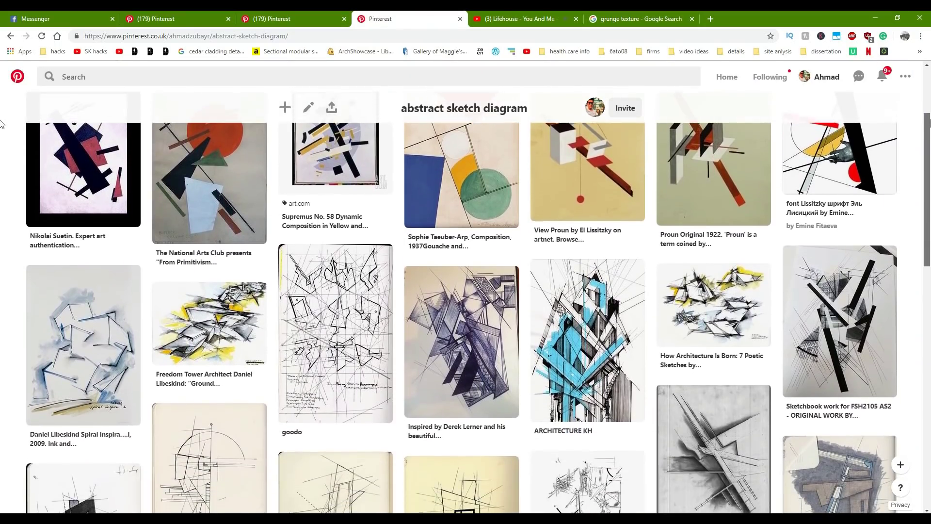
scroll(1, 135, down, 3)
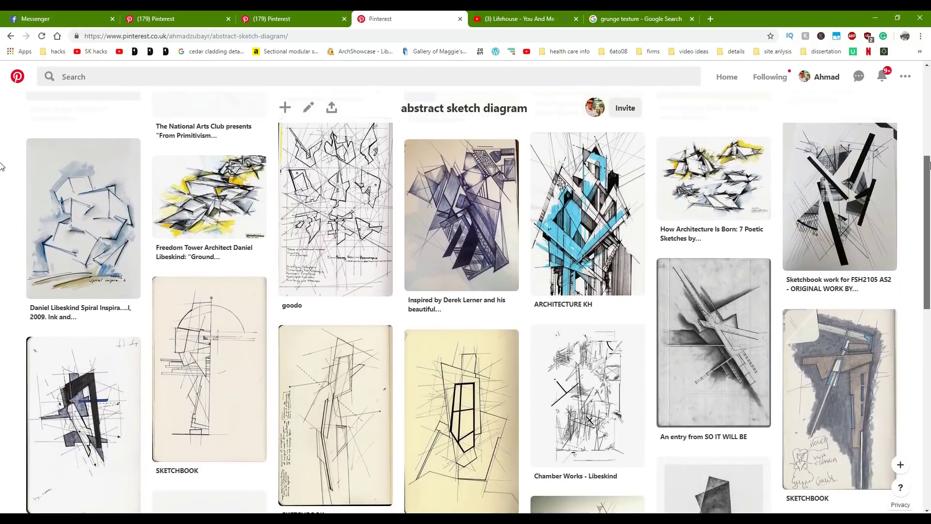
scroll(1, 184, down, 4)
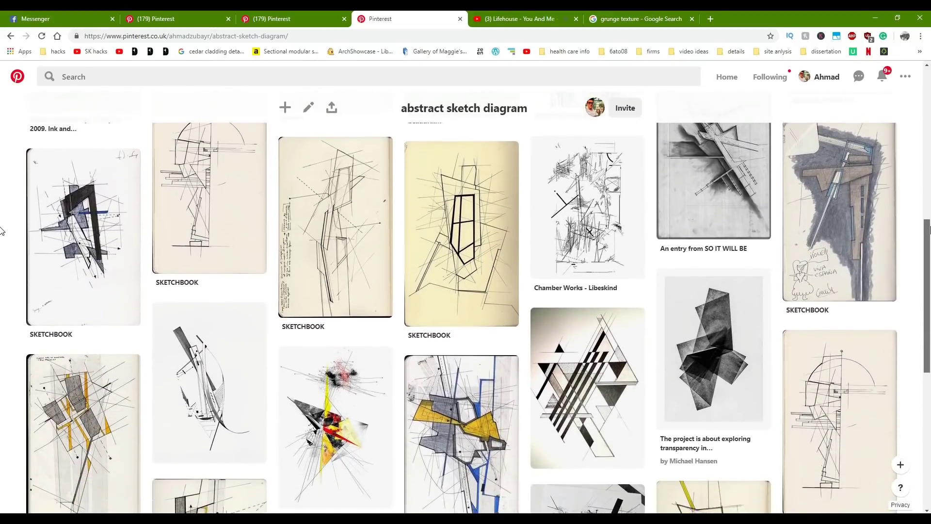
scroll(1, 243, down, 5)
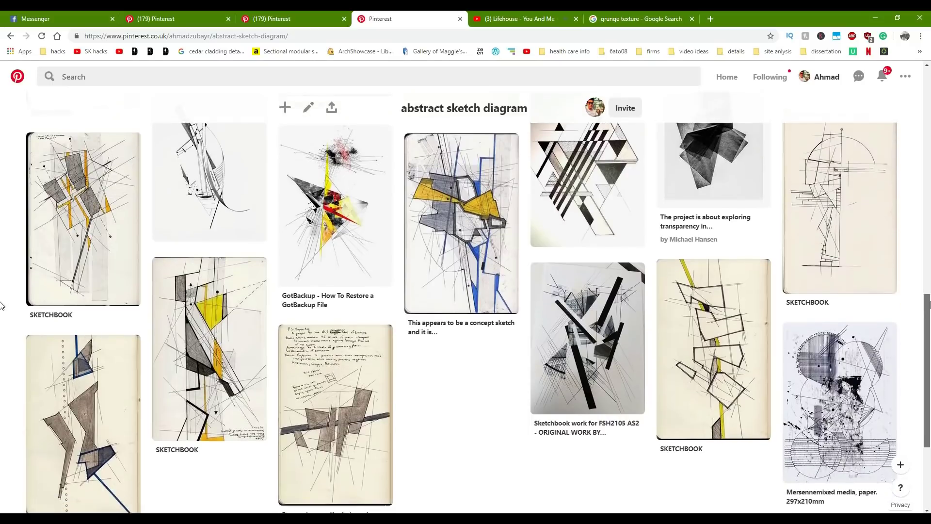
scroll(1, 328, down, 2)
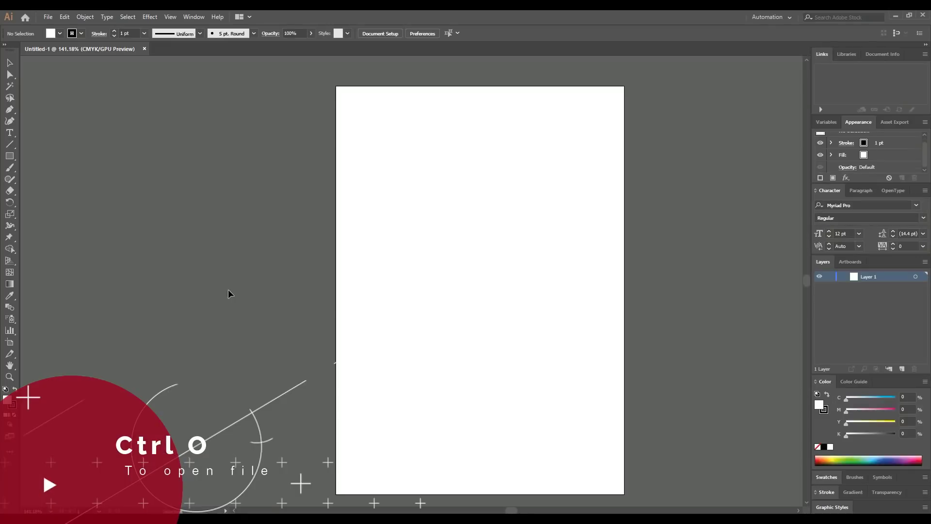
Open abstract sketch.pdf in Illustrator, bring the sketch photo onto the blank Untitled-1 artboard and close the source document
click(48, 16)
click(58, 48)
double_click(155, 79)
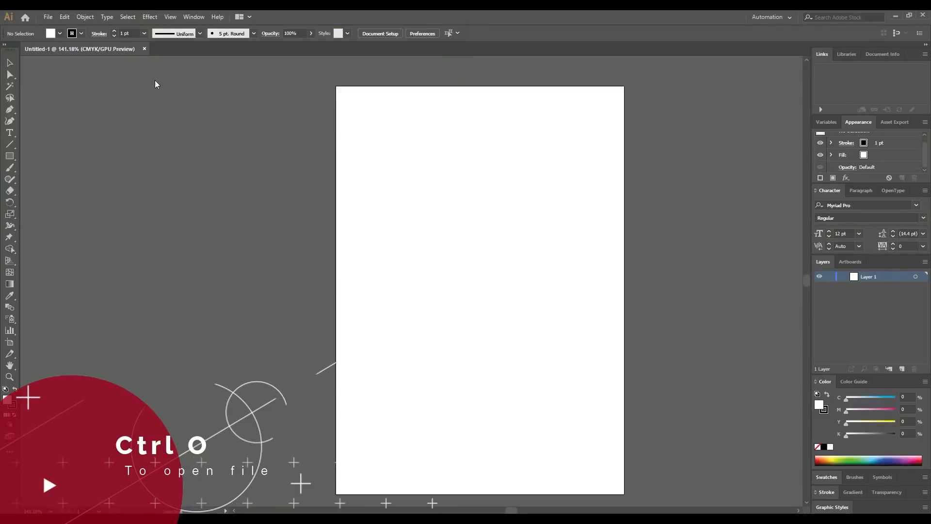
mouse_move(333, 146)
mouse_down()
mouse_move(183, 79)
mouse_move(420, 228)
mouse_move(405, 230)
mouse_move(427, 188)
mouse_up()
scroll(455, 470, right, 2)
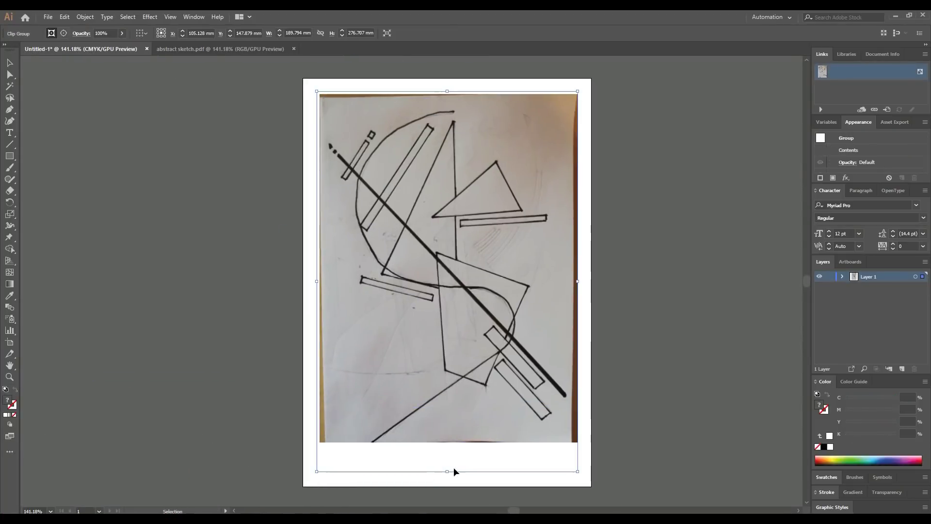
click(282, 286)
click(294, 49)
Draw a circle about 127.6 mm across over the sketch's large arc, with a white outline and no fill
key(ctrl+equal)
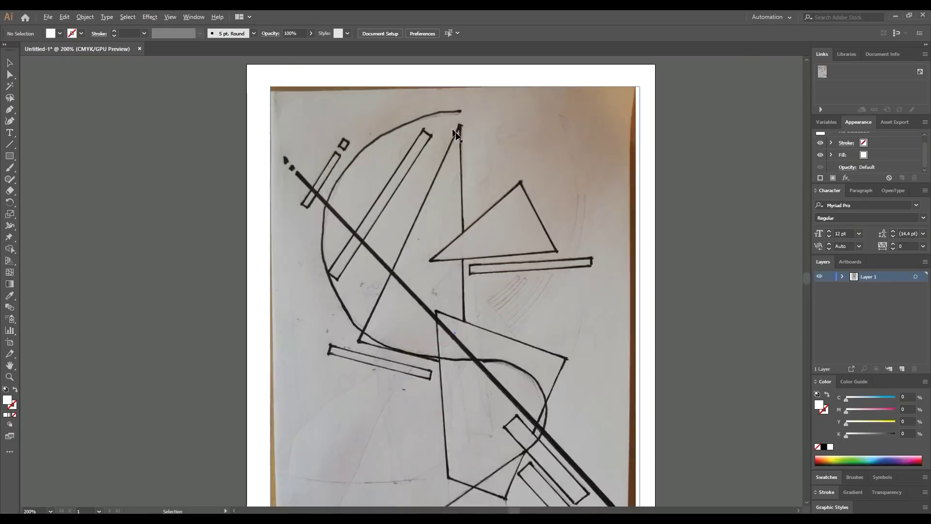
key(ctrl+minus)
key(ctrl+minus)
key(ctrl+equal)
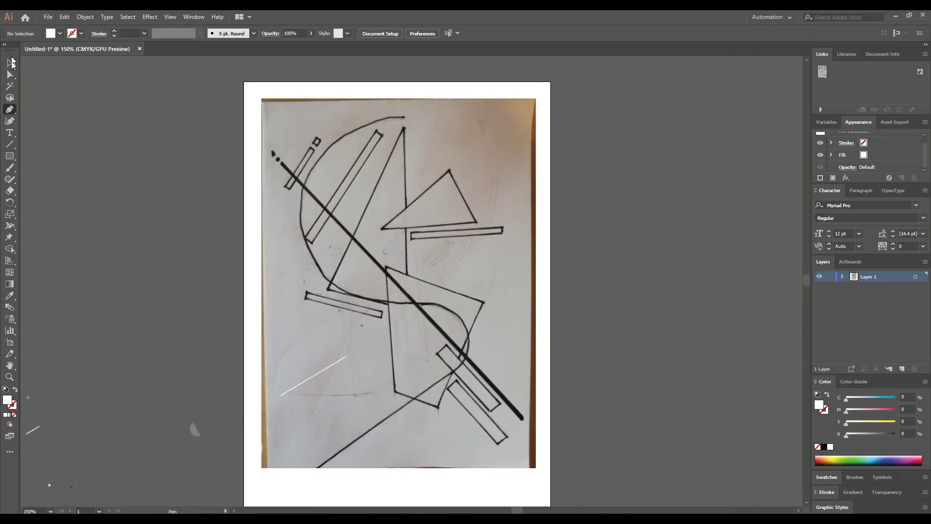
click(10, 156)
click(54, 179)
drag(236, 104, 420, 288)
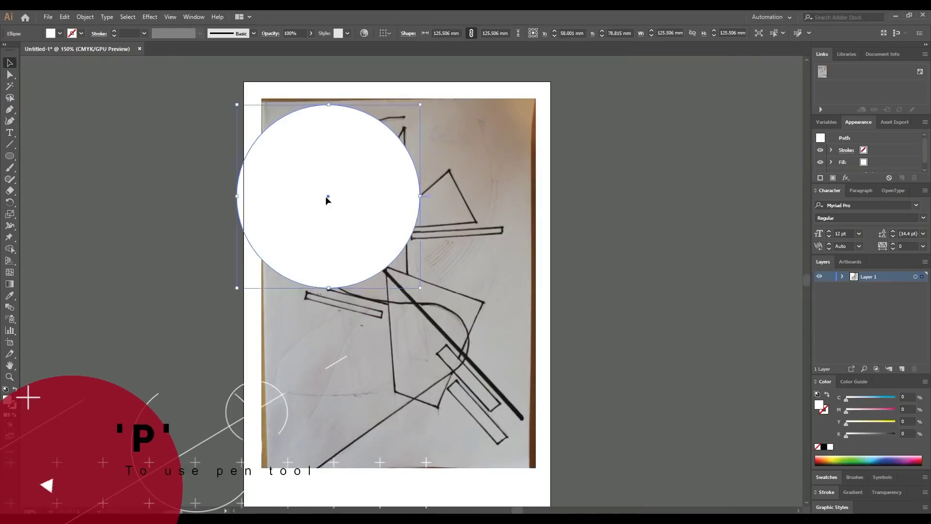
mouse_move(327, 198)
mouse_down()
mouse_move(393, 185)
mouse_move(392, 212)
mouse_up()
key(shift+x)
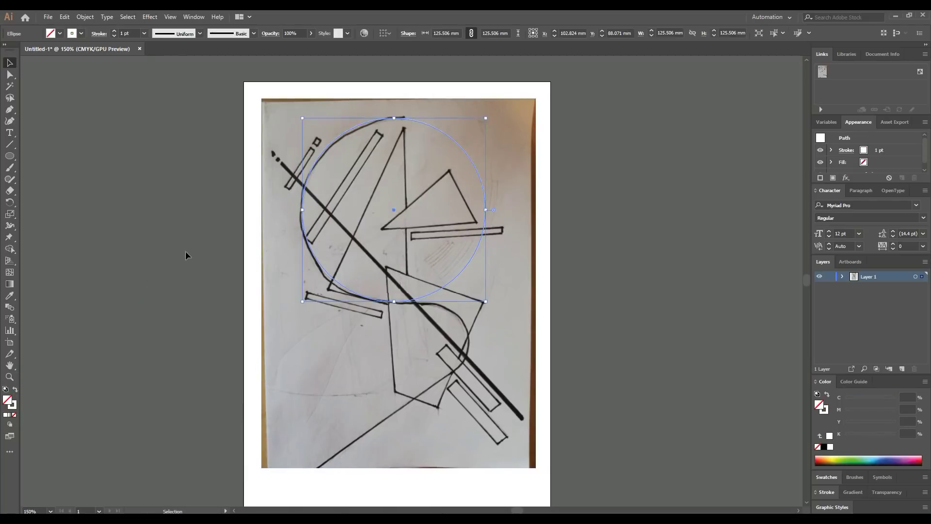
mouse_move(485, 118)
mouse_down()
mouse_move(502, 115)
mouse_move(487, 116)
mouse_up()
click(239, 191)
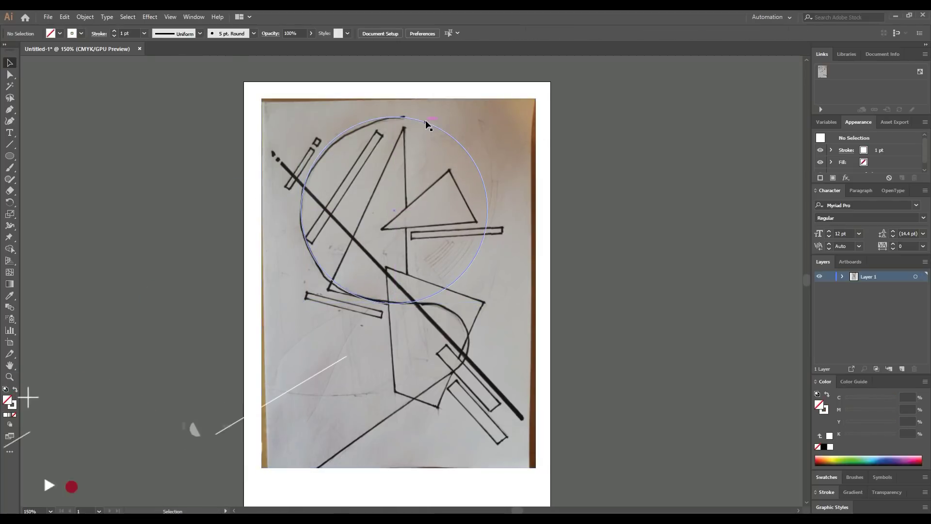
Duplicate the circle, shrink the copy and fit it over the sketch's smaller lower curve
key(slash)
drag(337, 140, 326, 300)
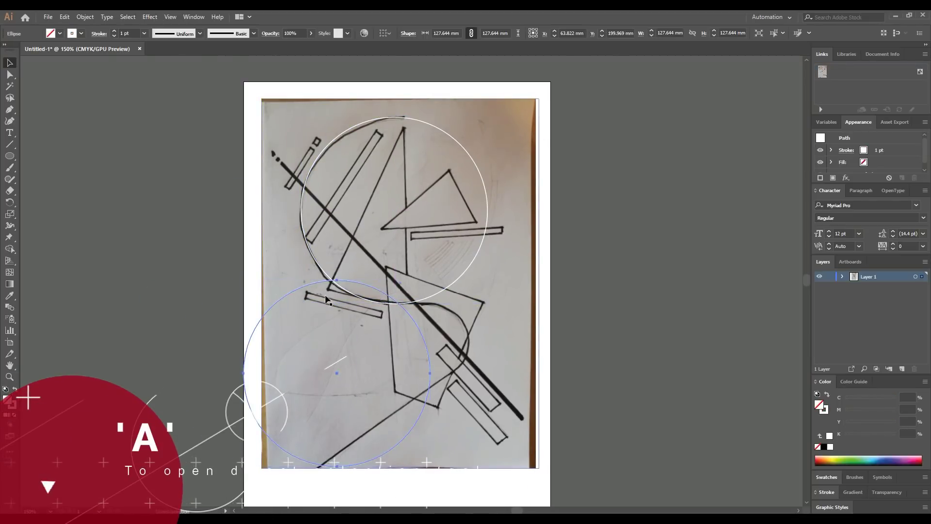
drag(431, 281, 455, 316)
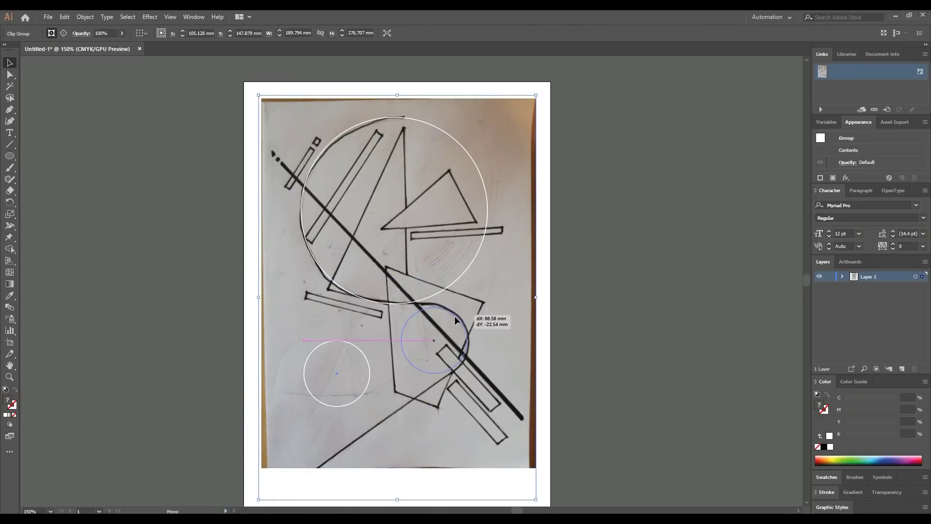
drag(403, 373, 402, 376)
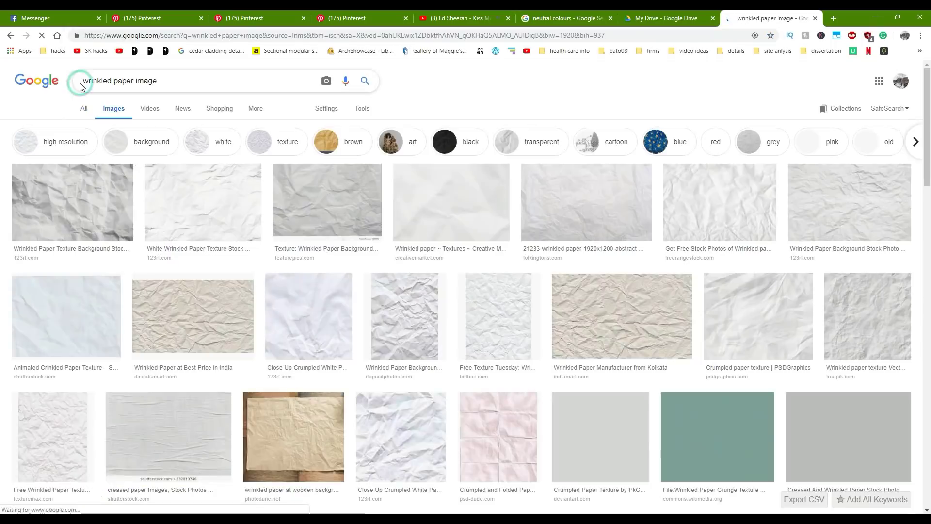
Switch to Google Images, search for "old wrinkled paper image" and preview aged paper textures among the results
click(82, 81)
text(old)
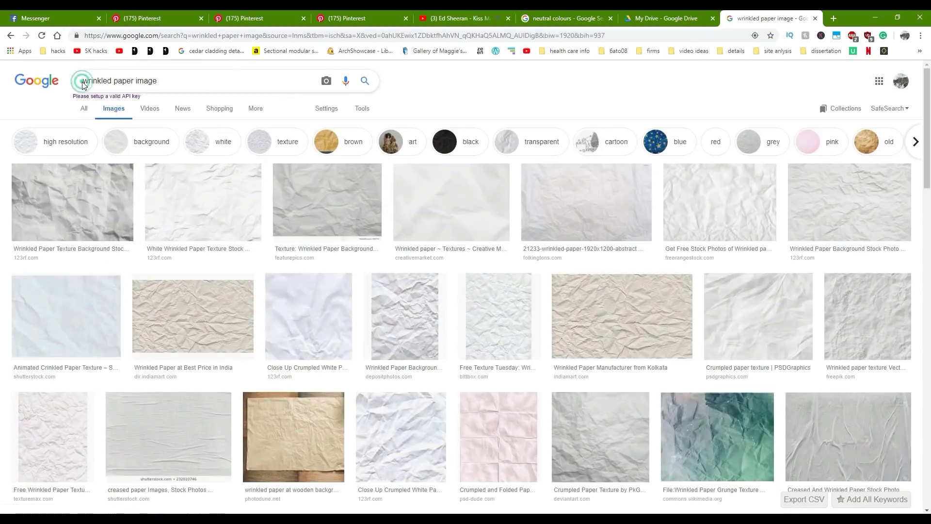
key(Return)
click(402, 324)
click(719, 372)
click(630, 372)
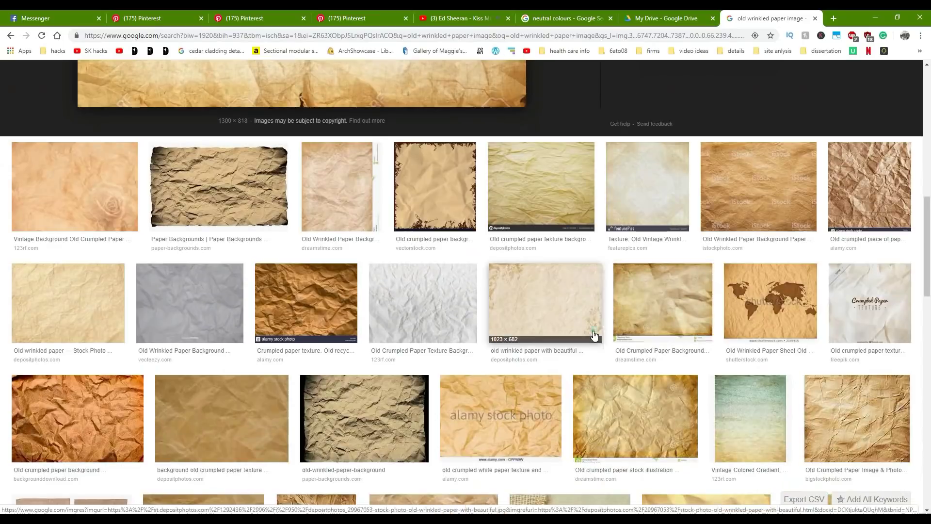
click(631, 385)
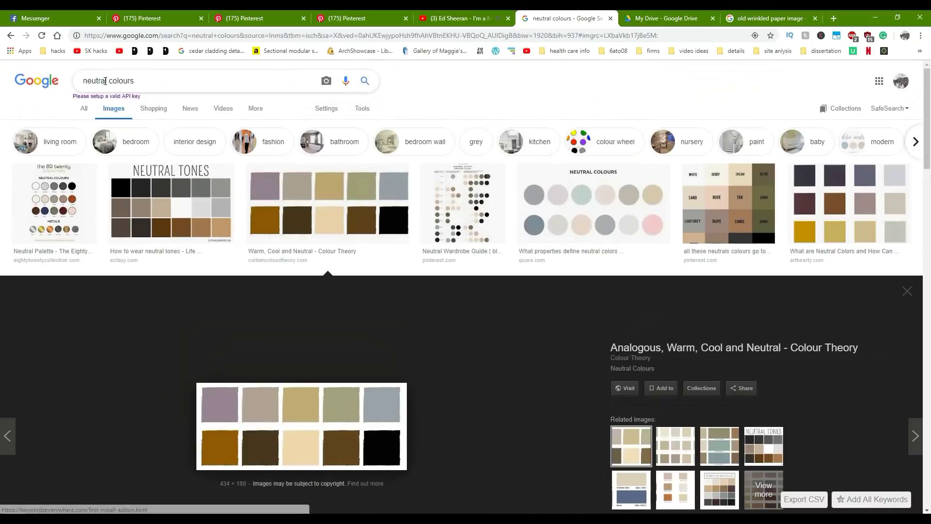
Search Google Images for "dark colours palette" and copy a five-colour dark palette image
text(dark colours)
click(121, 141)
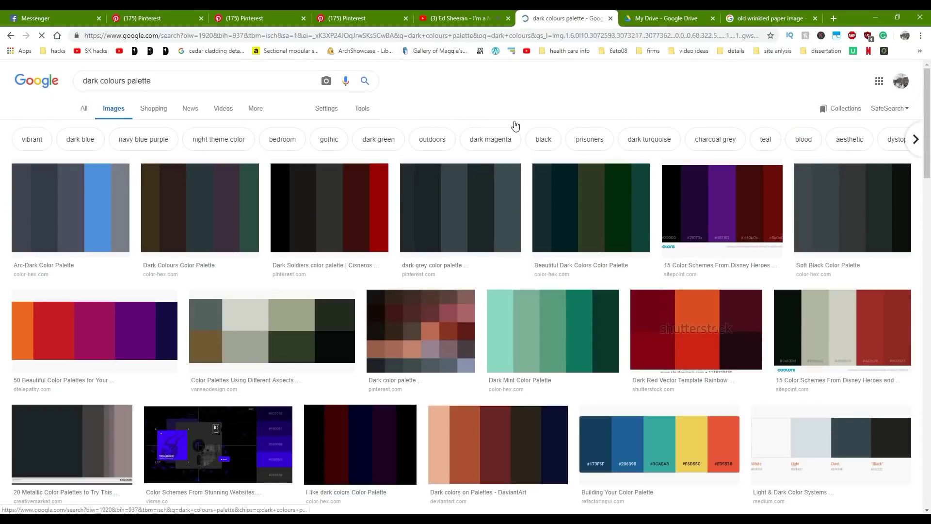
click(200, 89)
right_click(387, 209)
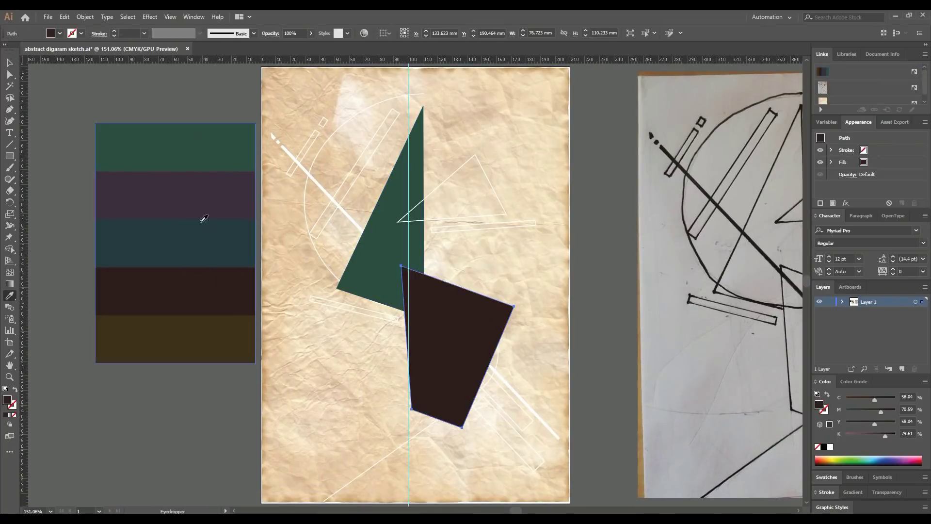
In Illustrator, fill the four-sided shape with the palette's purple and the small triangle with its dark olive
click(204, 218)
ctrl+click(453, 177)
click(133, 340)
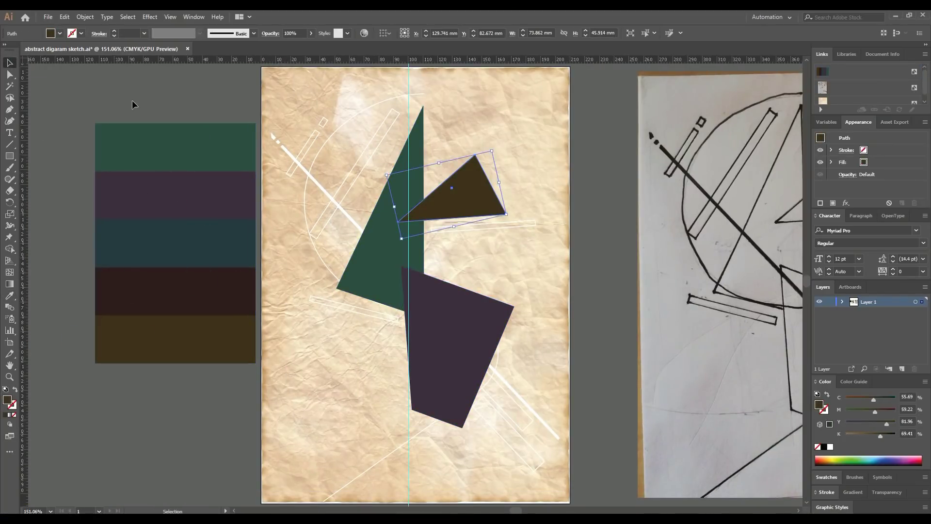
key(v)
click(72, 33)
click(48, 53)
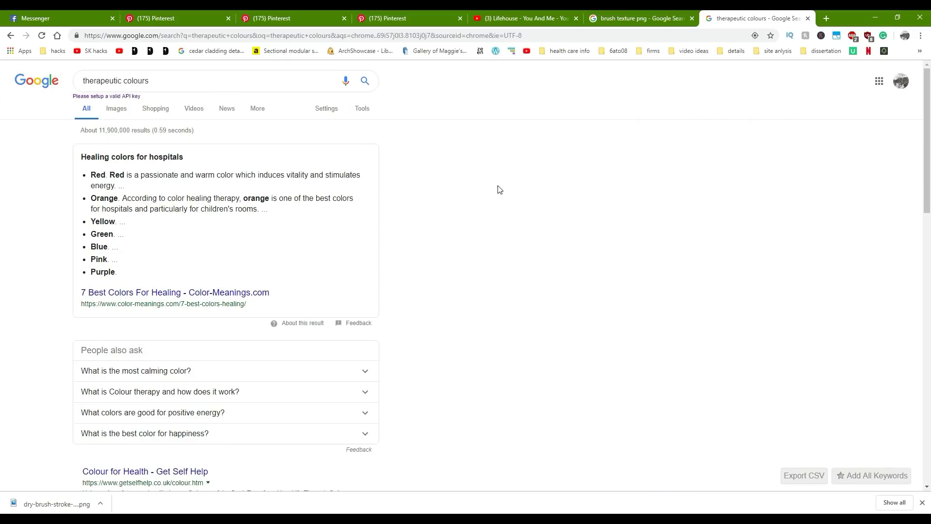
Search Google for multipurpose room colours and for welcoming colours
double_click(102, 80)
text(multipurpose)
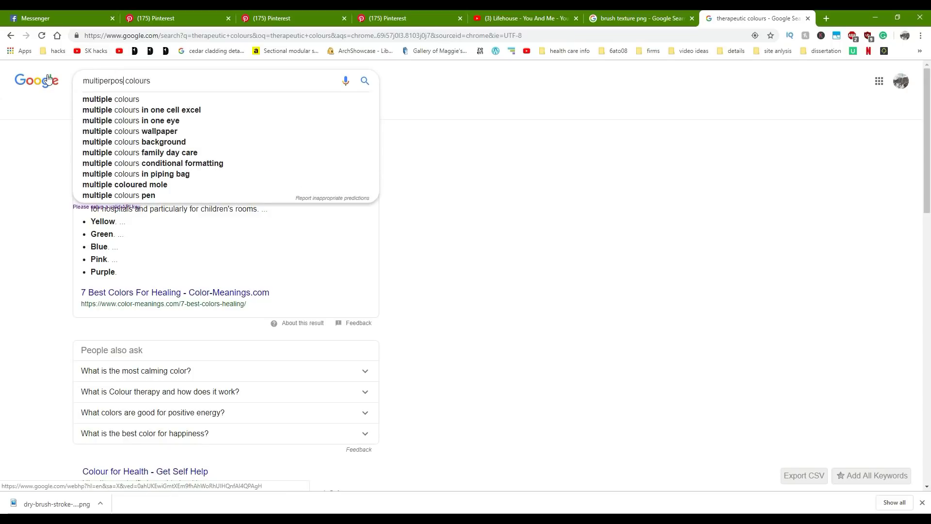
text( room)
key(Return)
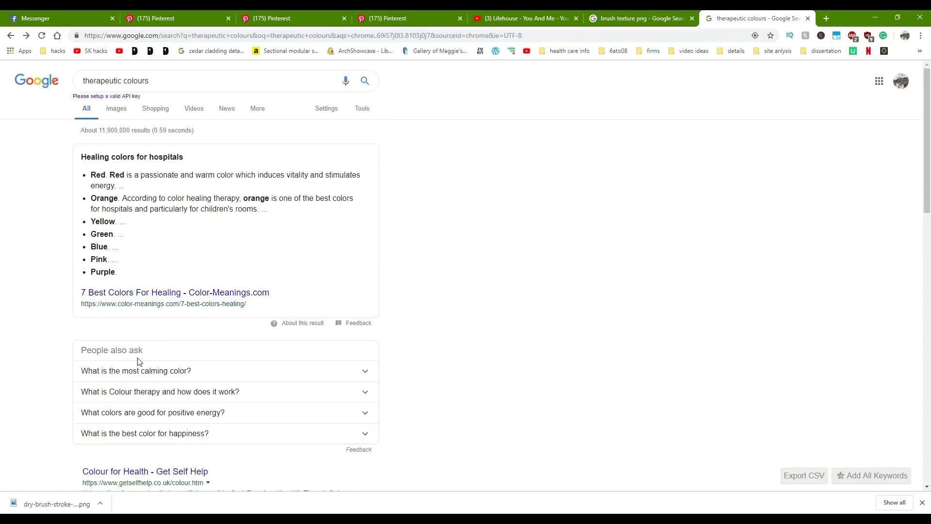
text(welcoming co)
key(Down)
key(Return)
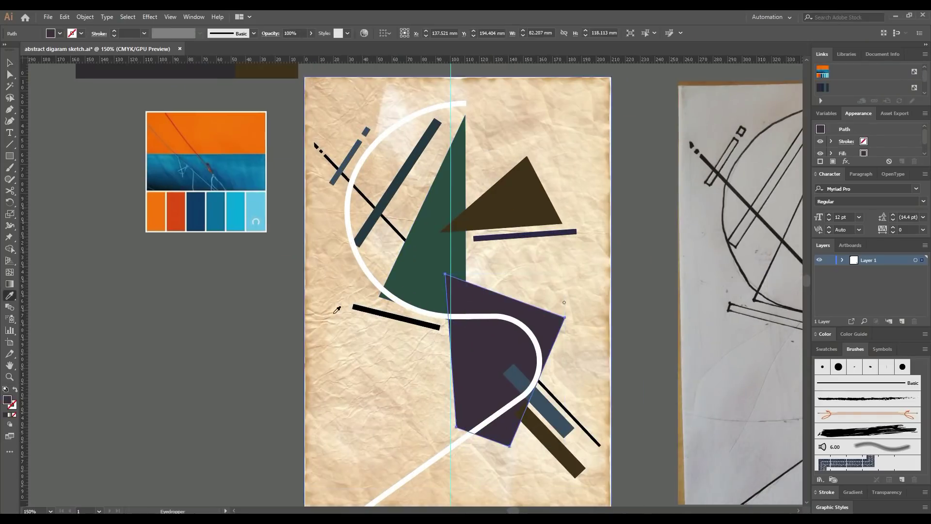
In Illustrator, fill the four-sided shape with the new palette's orange and give the small triangle a custom light grey
click(203, 132)
ctrl+click(513, 204)
click(256, 214)
double_click(7, 399)
click(532, 219)
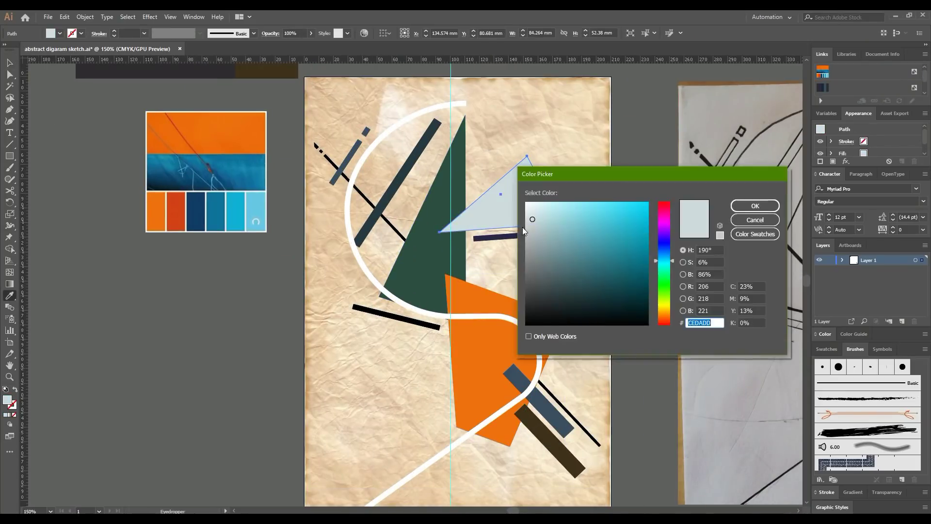
click(755, 205)
key(v)
click(95, 193)
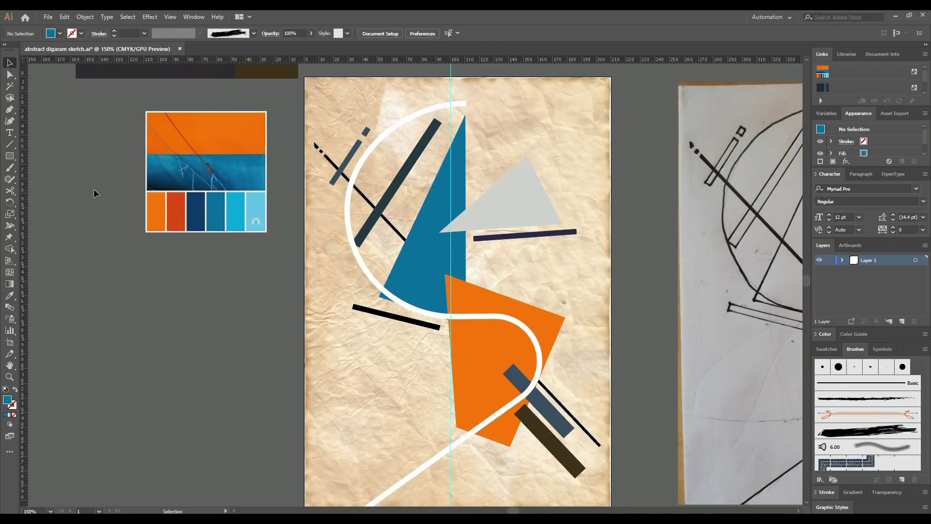
Try yellow and green as the outline colour of the long curve, with a 10 pt stroke
click(369, 131)
key(shift+x)
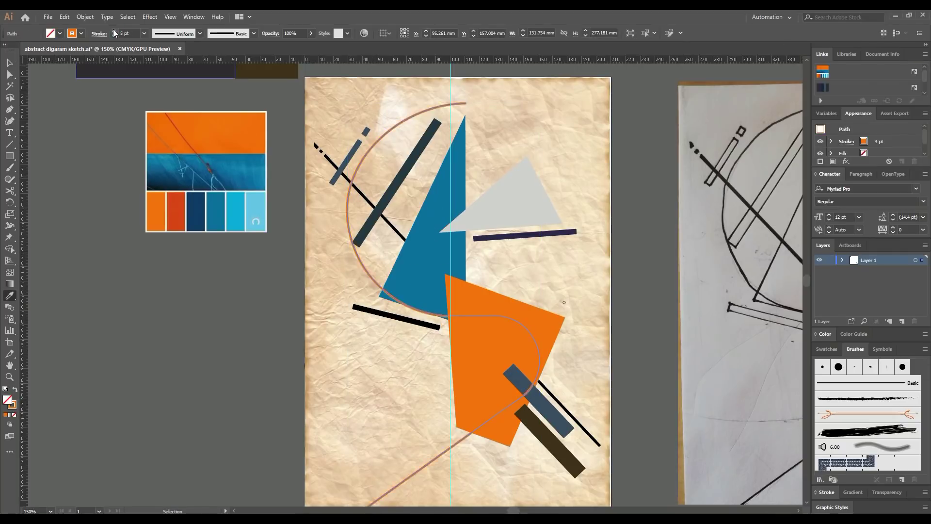
double_click(11, 404)
click(669, 301)
key(Return)
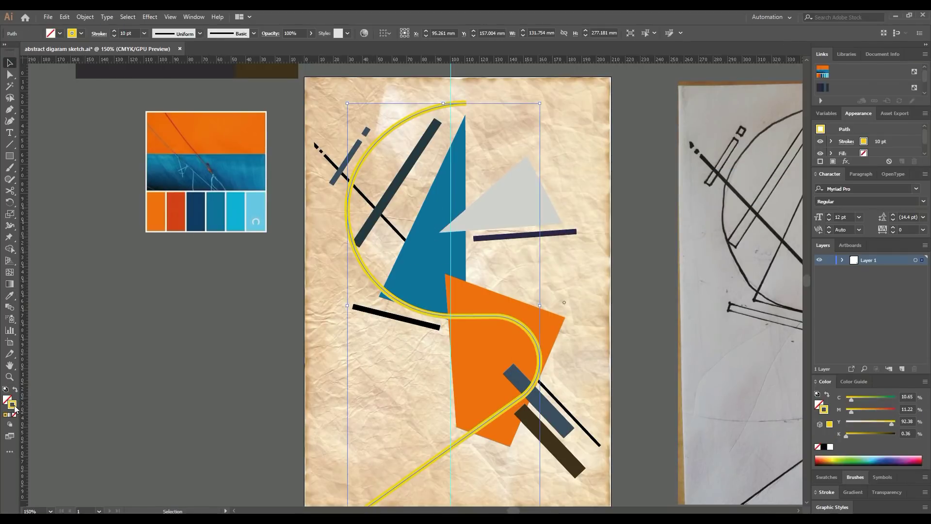
double_click(11, 404)
click(663, 283)
click(604, 209)
key(Return)
double_click(11, 404)
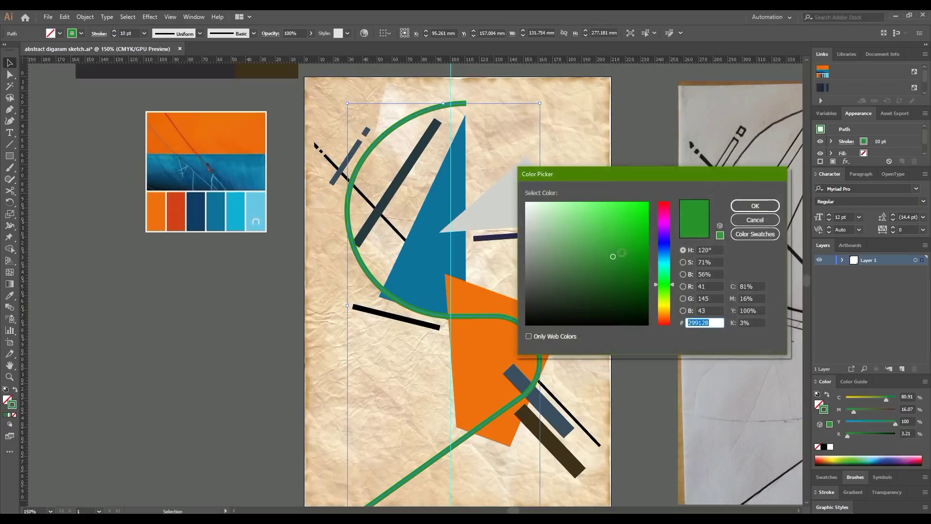
key(Return)
Give the long curve the palette's dark blue as a 20 pt stroke and thicken the diagonal black line to 20 pt
click(15, 389)
click(152, 143)
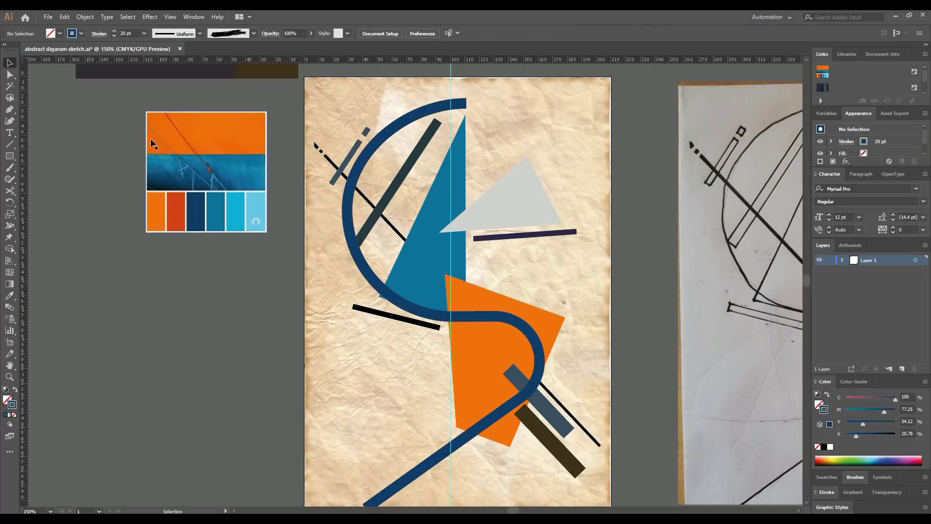
click(421, 261)
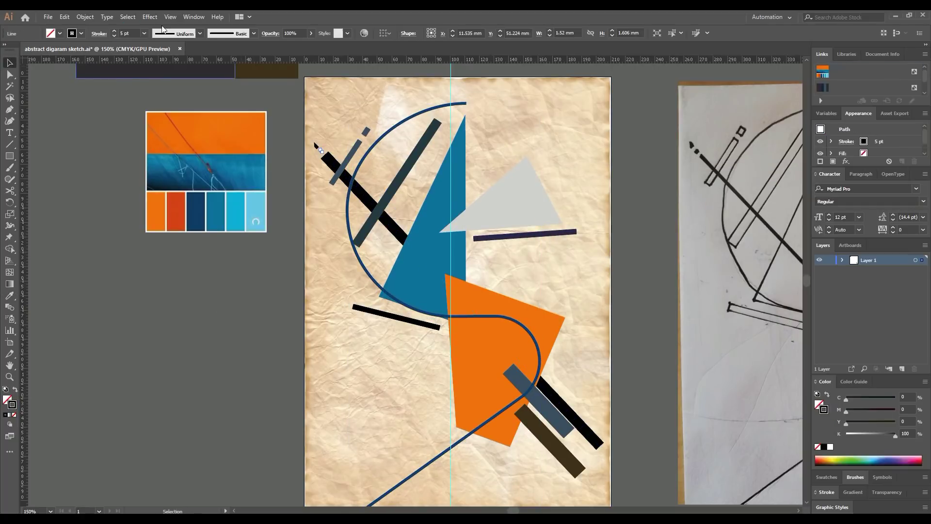
Reshape the small detached dash at the diagonal black line's upper end by moving its anchor point
scroll(318, 147, up, 7)
key(a)
drag(332, 156, 302, 190)
Place a copy of the narrow dark olive bar where the wide blue-grey bar crosses the orange shape
scroll(208, 187, down, 3)
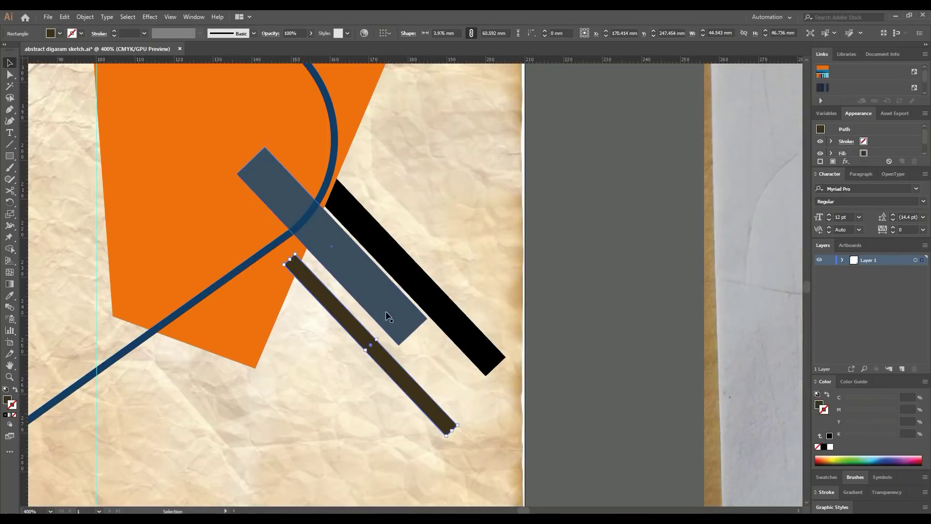
drag(390, 362, 364, 272)
key(ctrl+0)
scroll(402, 332, up, 3)
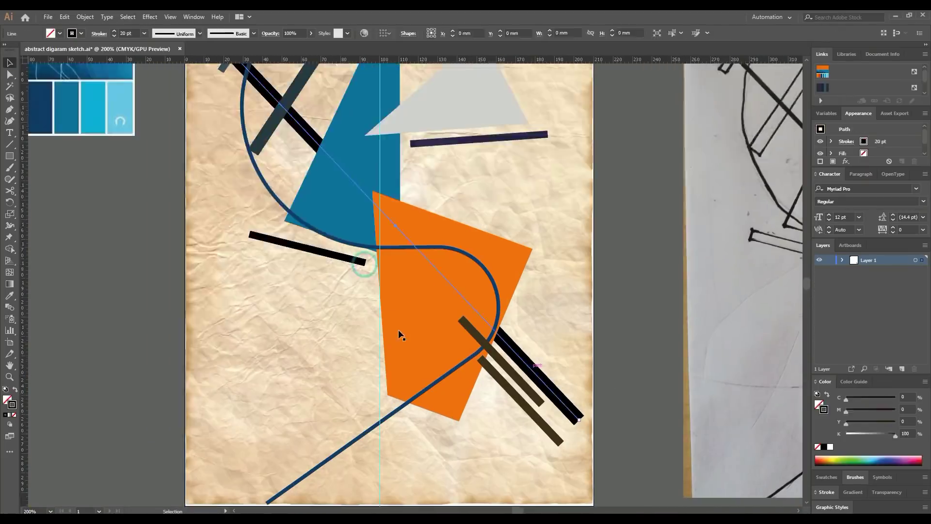
Increase the stroke weight of the long diagonal black line beyond 20 pt
scroll(401, 333, down, 1)
click(254, 102)
key(ctrl+0)
click(114, 30)
click(409, 277)
scroll(537, 248, up, 3)
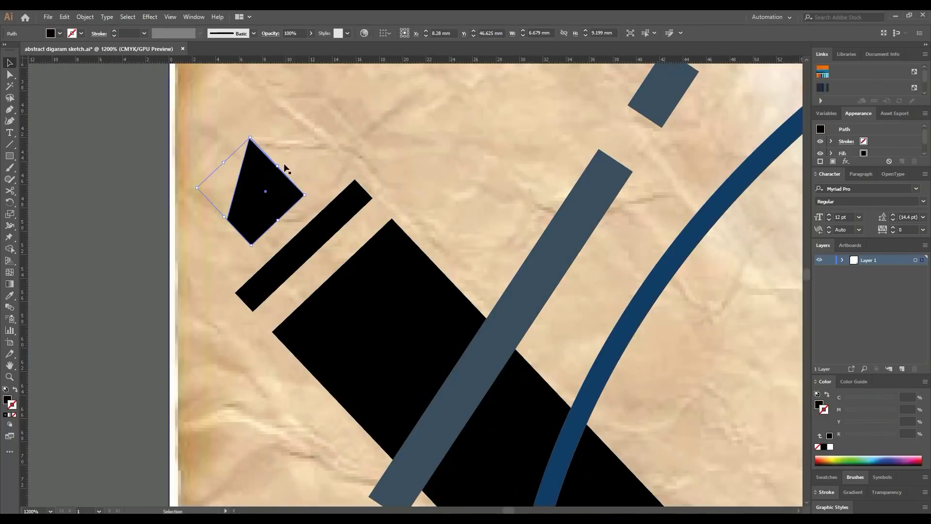
Slant the outer edge of the black end block on the diagonal bar by moving its corner anchor, and leave everything deselected
drag(243, 235, 229, 243)
key(ctrl+0)
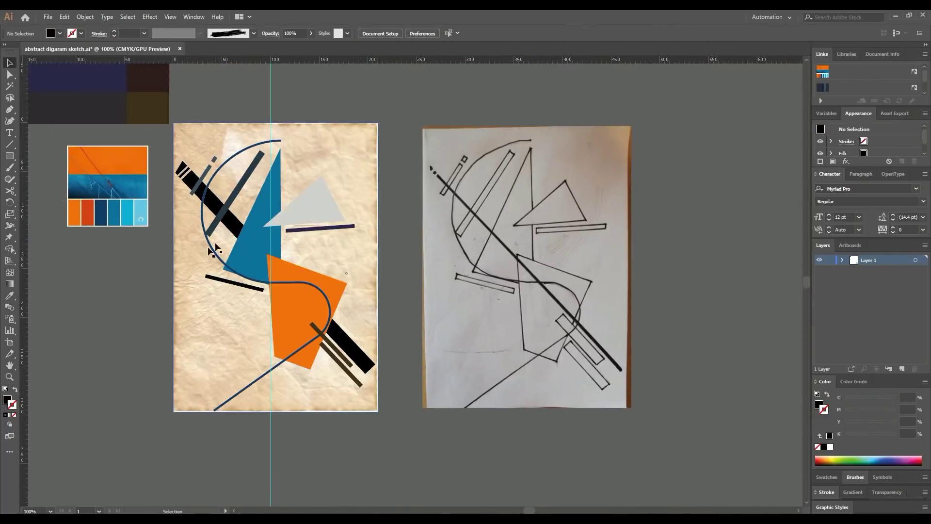
scroll(109, 338, up, 1)
click(211, 219)
key(ctrl+shift+a)
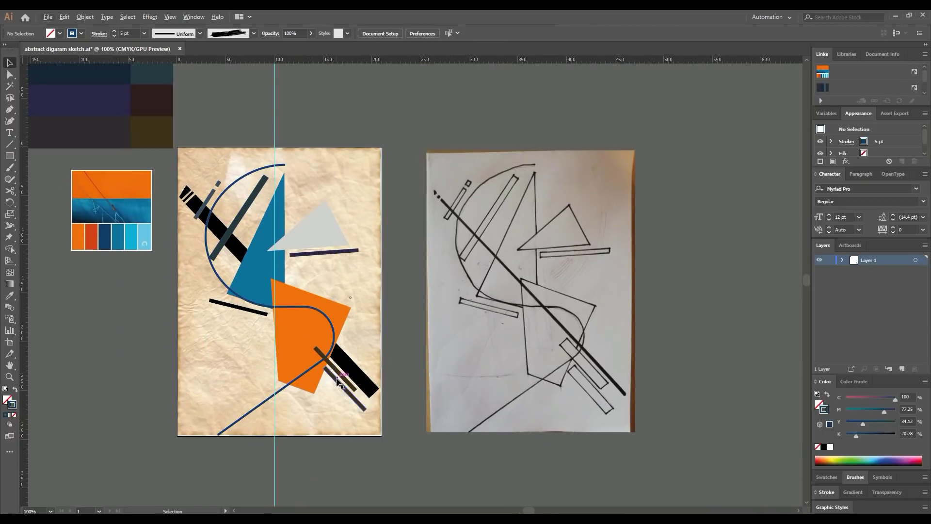
Recolour the upper dark olive bar crossing the orange shape to blue, C 78.26, M 46.67, Y 0, K 0
key(ctrl+plus)
click(490, 425)
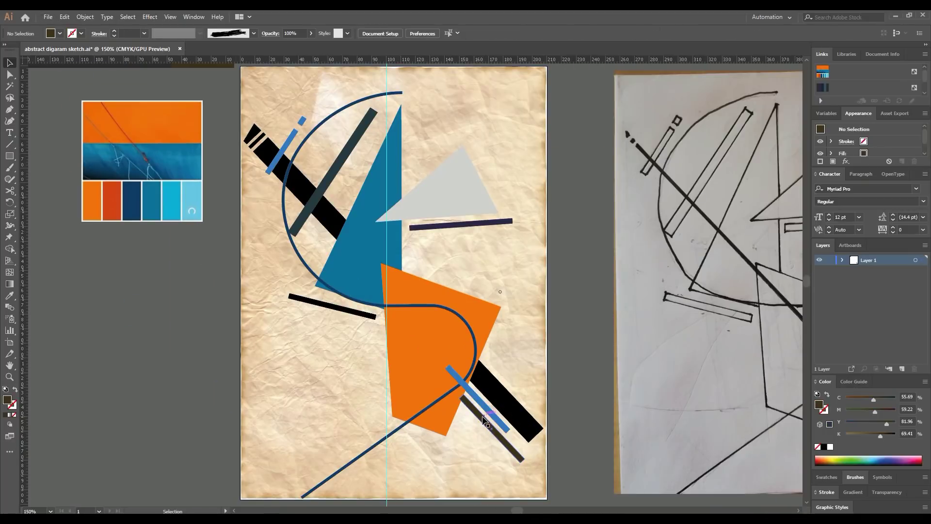
double_click(819, 404)
click(742, 221)
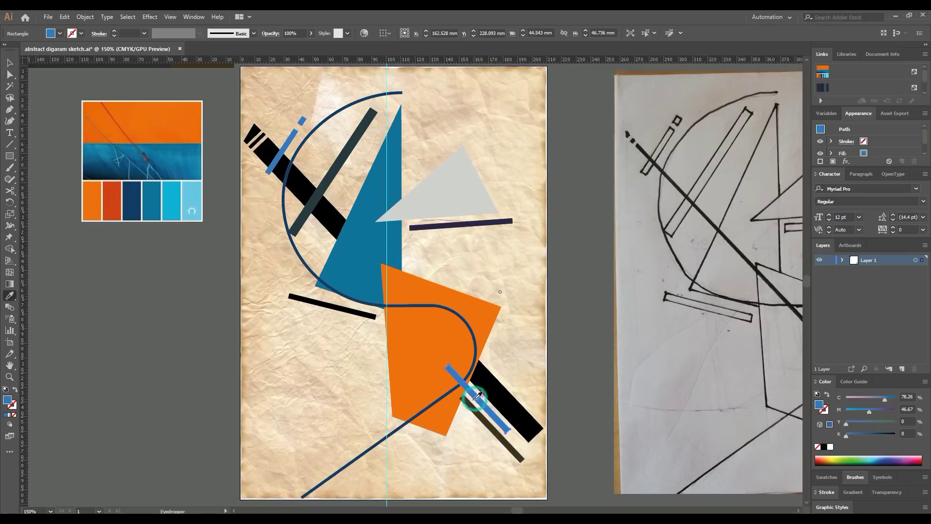
Apply the same blue to the remaining thin bars by sampling it from the small blue bar at the upper left of the page
shift+click(332, 305)
shift+click(461, 224)
shift+click(332, 172)
key(i)
click(293, 125)
key(v)
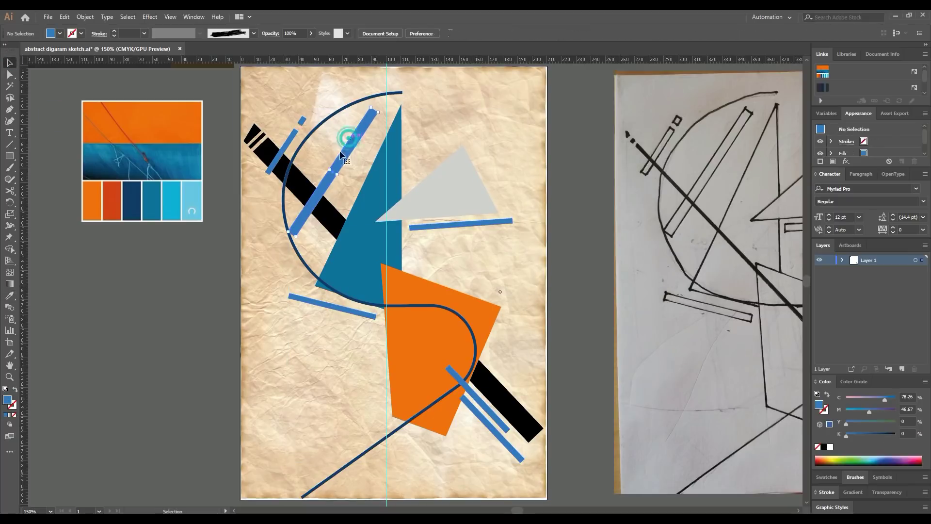
Fill the long slanted bar beside the blue triangle with green
click(349, 138)
double_click(7, 399)
key(Escape)
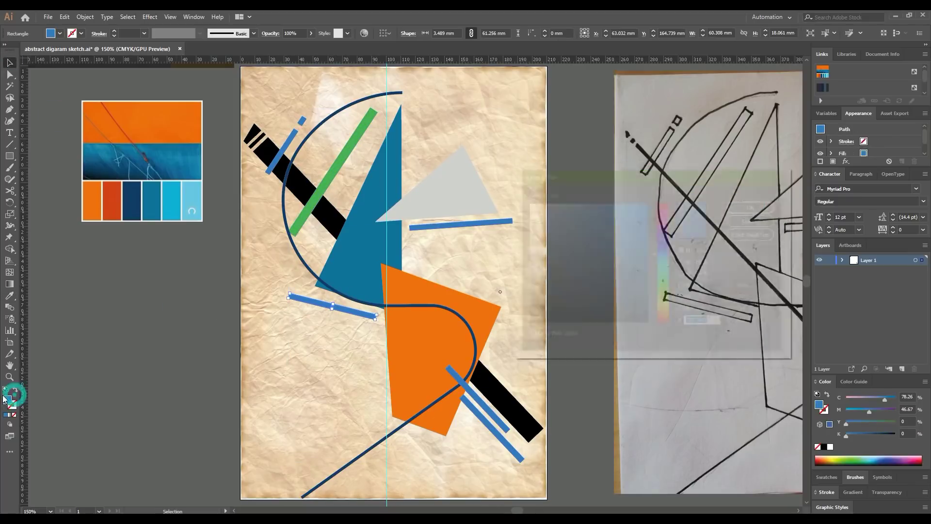
Give the lower-left bar a muted blue, the bar under the grey triangle a paler blue, and the lowest bar C 27.2, M 11.76, Y 8.41
double_click(7, 399)
key(Escape)
key(Escape)
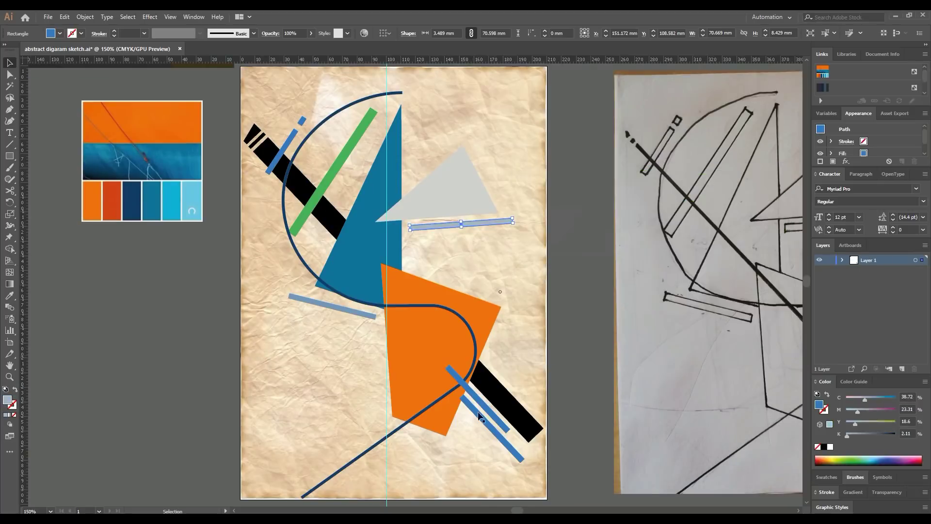
double_click(7, 399)
click(754, 205)
click(580, 267)
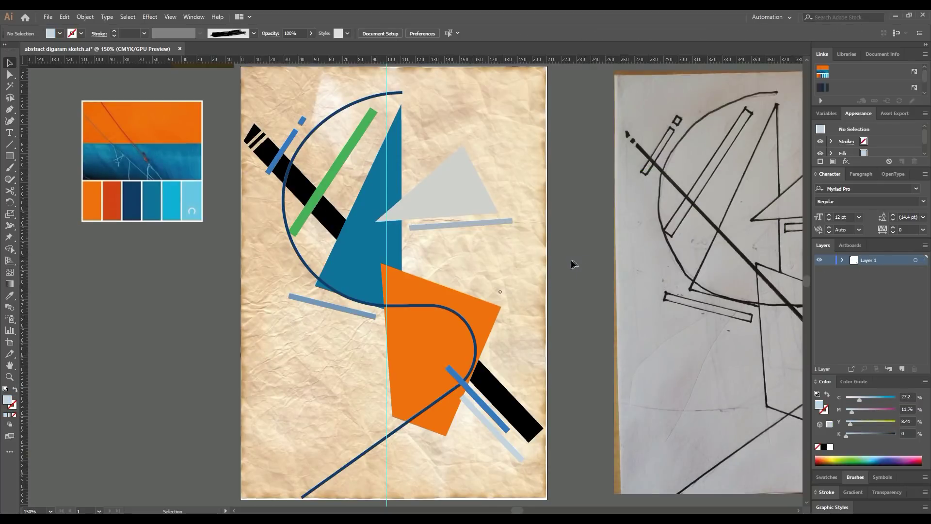
Shorten the long curve at its lower end and scale all the diagram's shapes down within the paper background
click(365, 452)
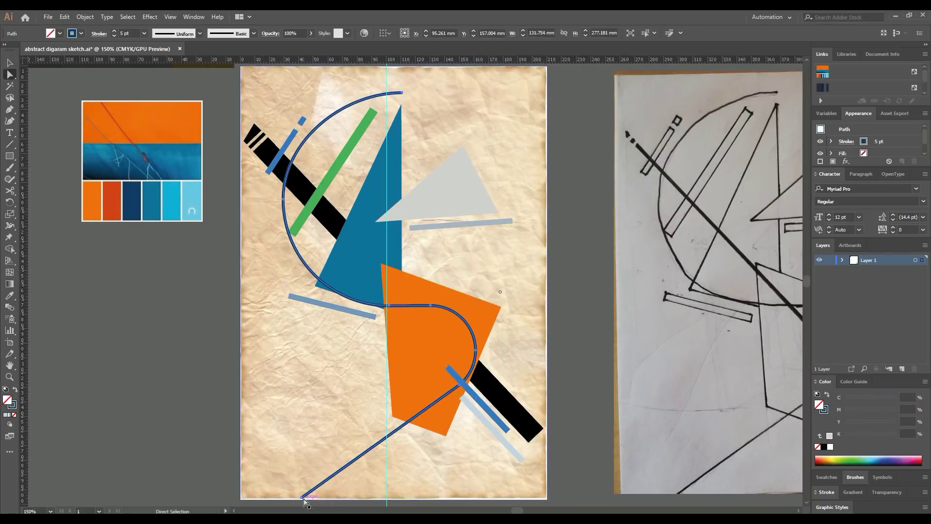
click(197, 410)
key(ctrl+minus)
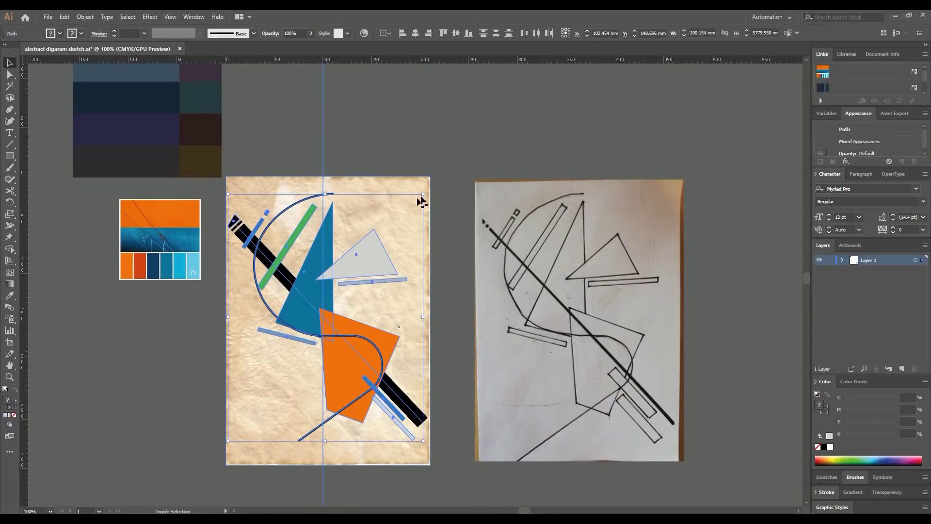
click(415, 210)
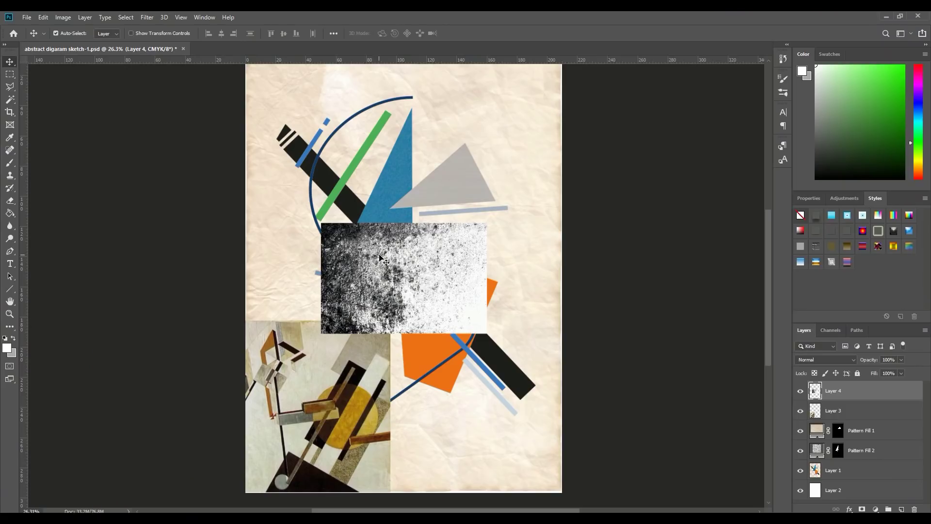
Switch to Photoshop, lighten the black-and-white grunge texture with a Curves adjustment, and merge the adjustment with the texture layer
drag(860, 237, 893, 266)
right_click(860, 390)
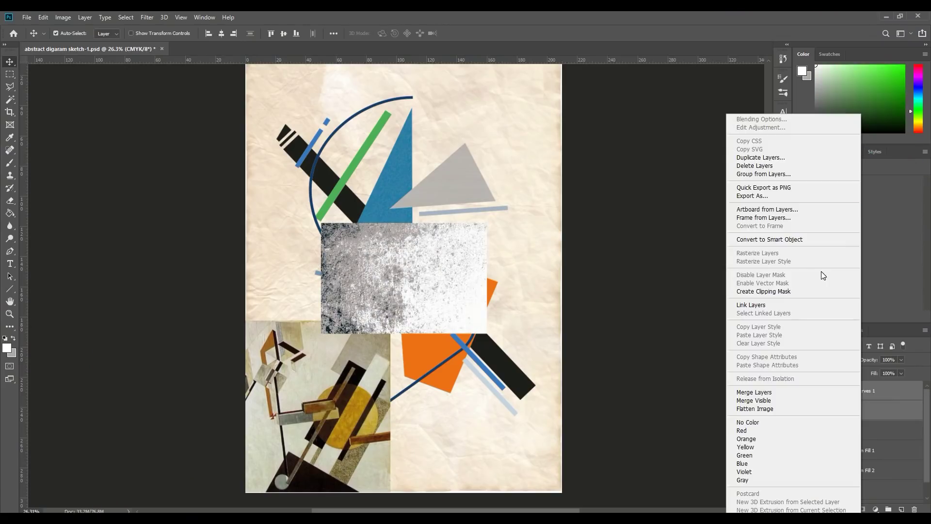
click(795, 394)
Stack a duplicate of the grunge texture against the first, merge them, and fit the block over the orange shape
drag(398, 311, 407, 194)
right_click(860, 390)
click(693, 365)
key(ctrl+t)
key(Return)
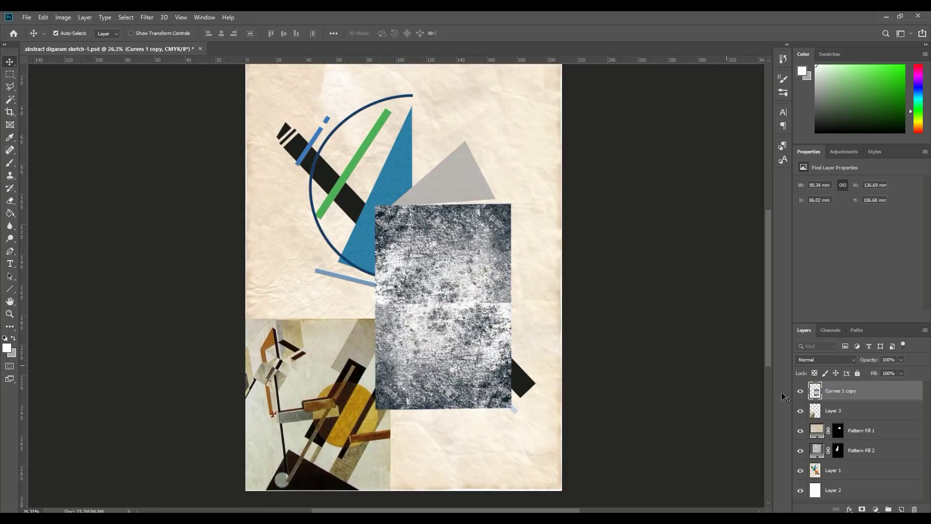
Trim the grunge texture to the orange shape by selecting the shape on Layer 1, inverting the selection and deleting the excess
key(ctrl+comma)
click(833, 470)
click(800, 390)
right_click(395, 302)
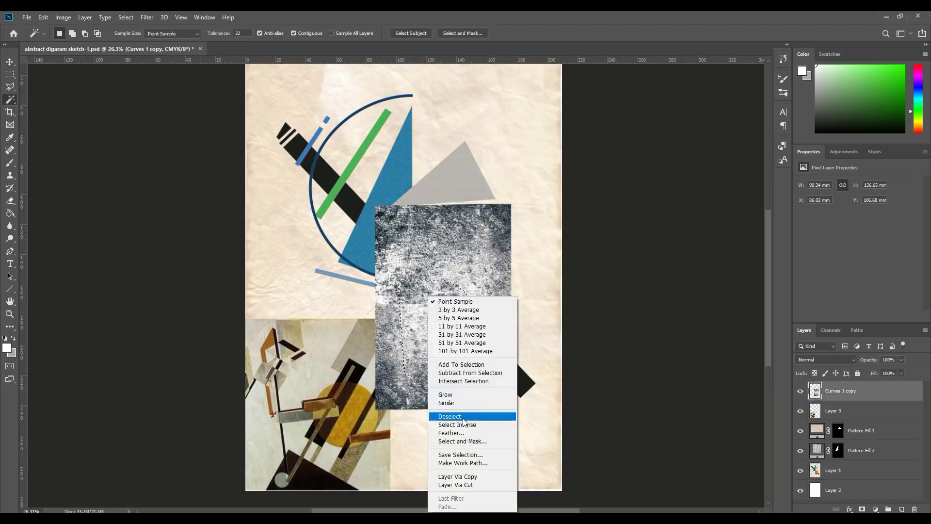
click(416, 413)
key(Delete)
Set the trimmed texture layer's opacity to 56% and change its blend mode
click(886, 359)
text(56)
click(826, 360)
click(814, 309)
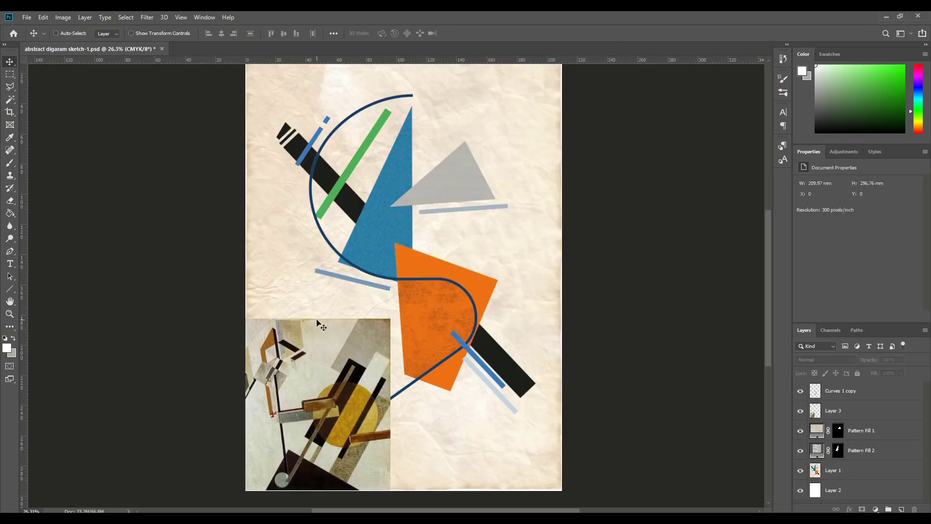
Paste the light grey concrete texture, scale it down over the diagram, and duplicate its layer
key(ctrl+v)
key(ctrl+t)
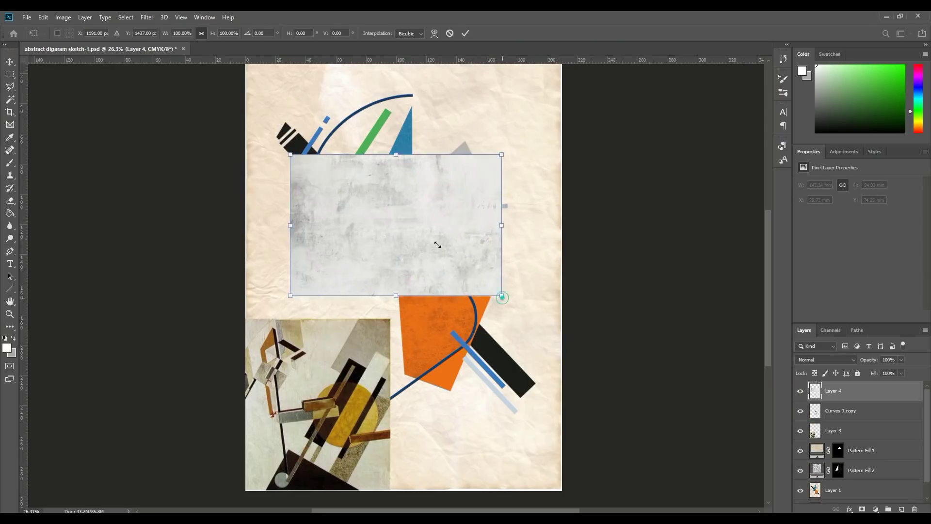
drag(436, 243, 442, 308)
key(Return)
key(ctrl+j)
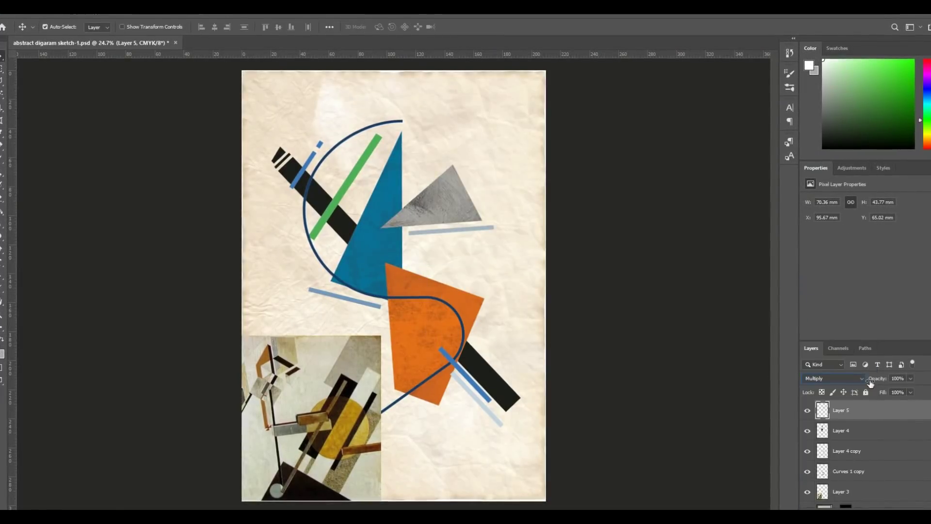
Switch to Chrome and copy the Free Black and White Texture Brushes image from the brush texture search results
key(alt+Tab)
click(855, 236)
right_click(245, 278)
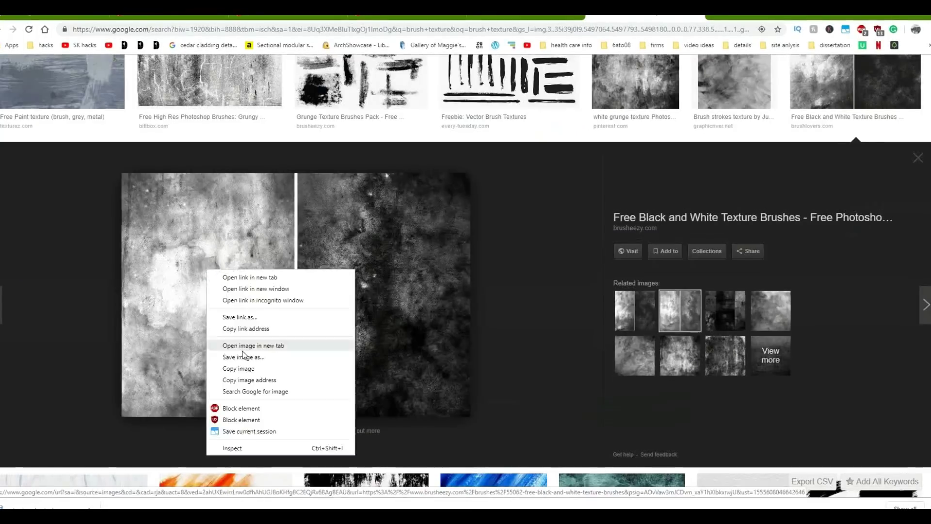
click(260, 366)
Paste the copied texture into the Photoshop diagram, position it, and select the green bar as the outline for trimming it
key(alt+Tab)
key(ctrl+v)
drag(391, 293, 261, 478)
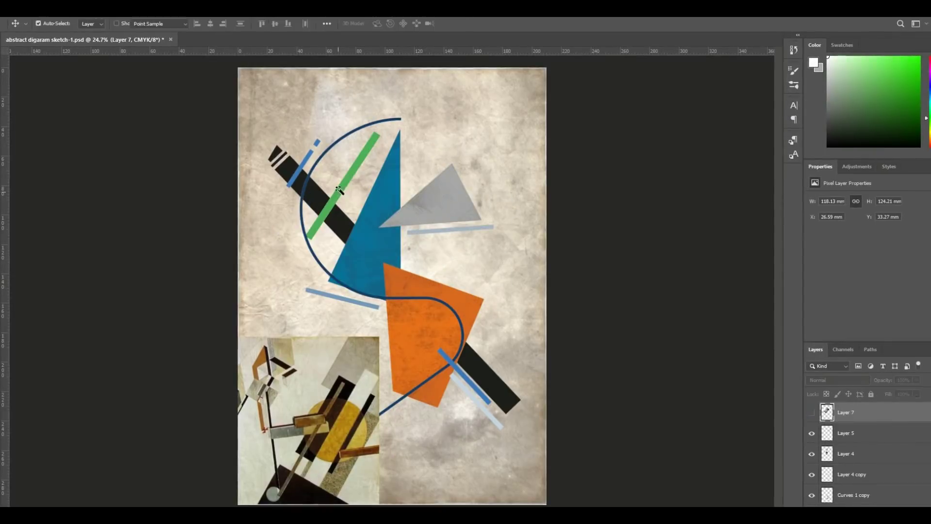
right_click(339, 190)
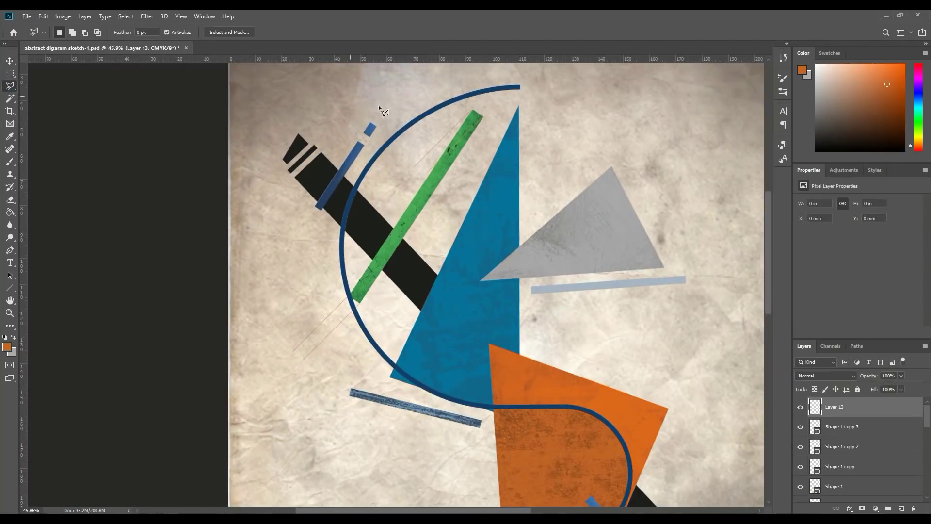
Outline a side face along the green bar with the Polygonal Lasso on Layer 13 and fill it with a darker green
scroll(472, 131, up, 2)
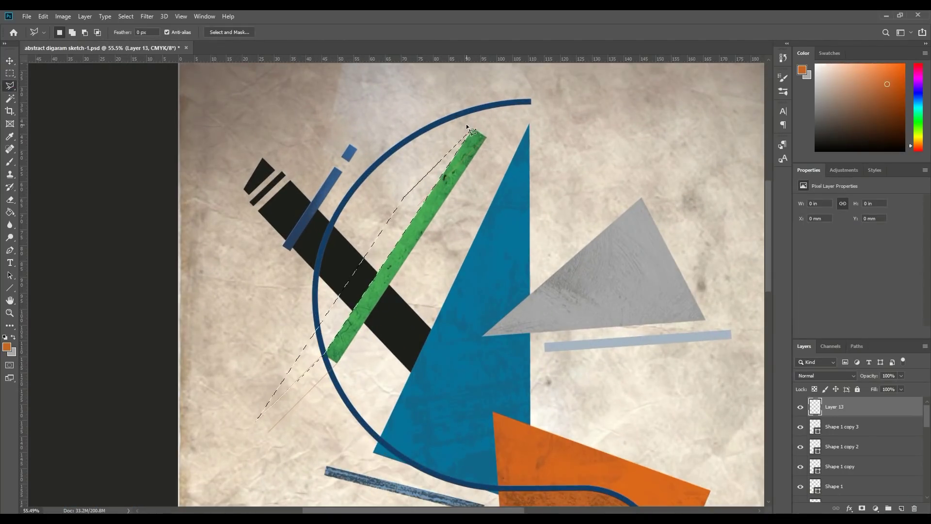
click(433, 188)
key(l)
scroll(329, 307, up, 4)
click(341, 305)
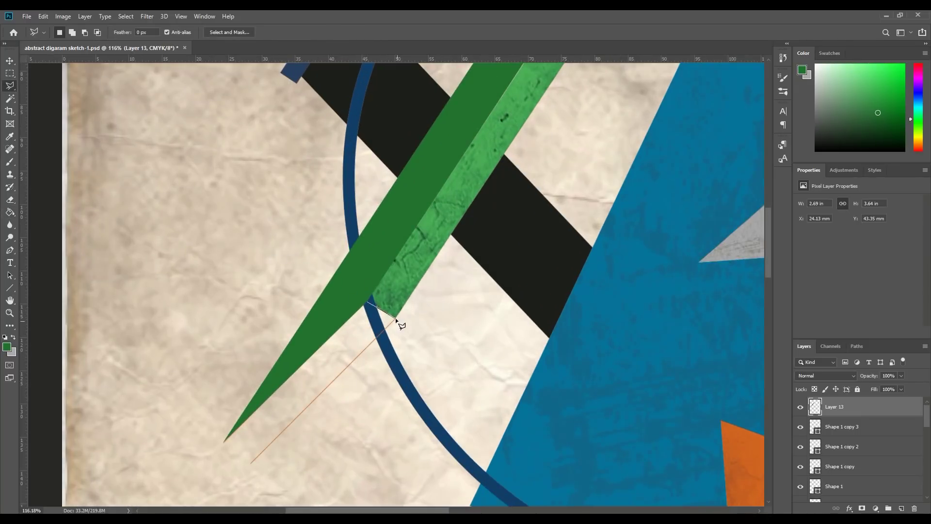
Outline and fill the green bar's lower end face in a deeper green, and bring the Shape 1 copy 3 guide above Layer 13
click(224, 443)
scroll(368, 300, down, 5)
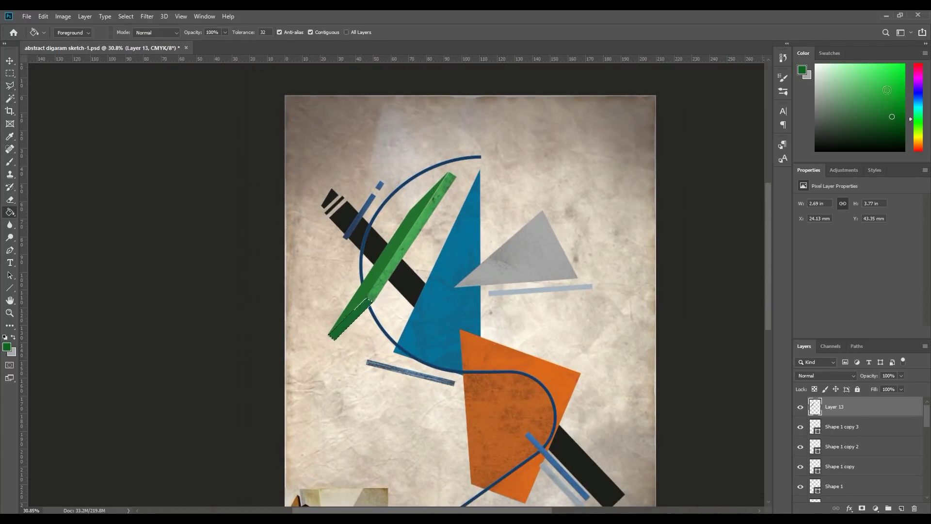
scroll(393, 261, up, 5)
key(alt+[)
key(ctrl+])
scroll(278, 441, down, 3)
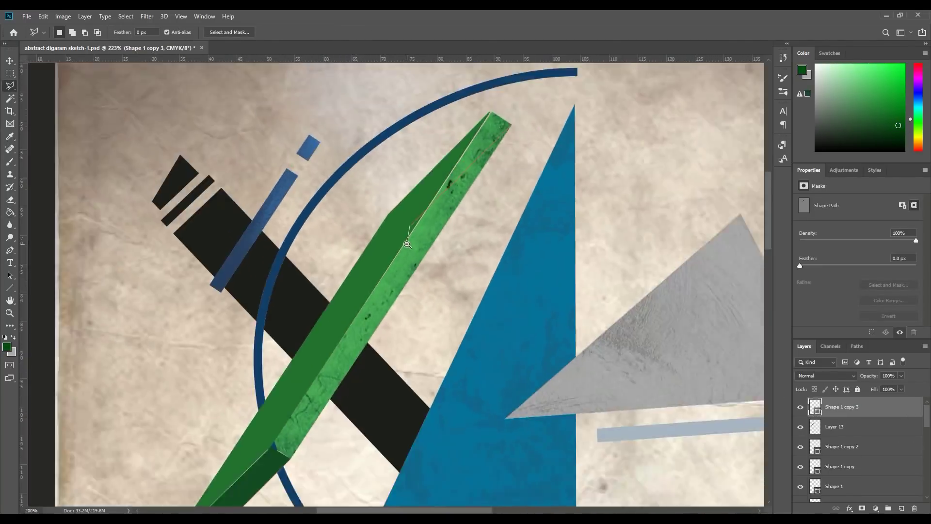
scroll(277, 441, down, 5)
scroll(357, 202, up, 5)
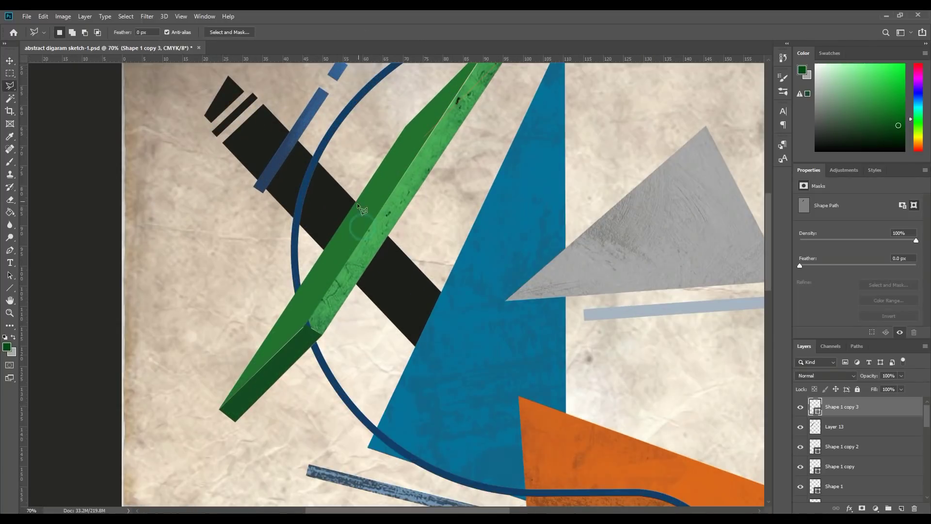
Cut the green side face on Layer 13 away where it covers the black diagonal bar
key(Escape)
key(alt+[)
click(329, 253)
click(343, 266)
click(336, 270)
scroll(334, 257, up, 5)
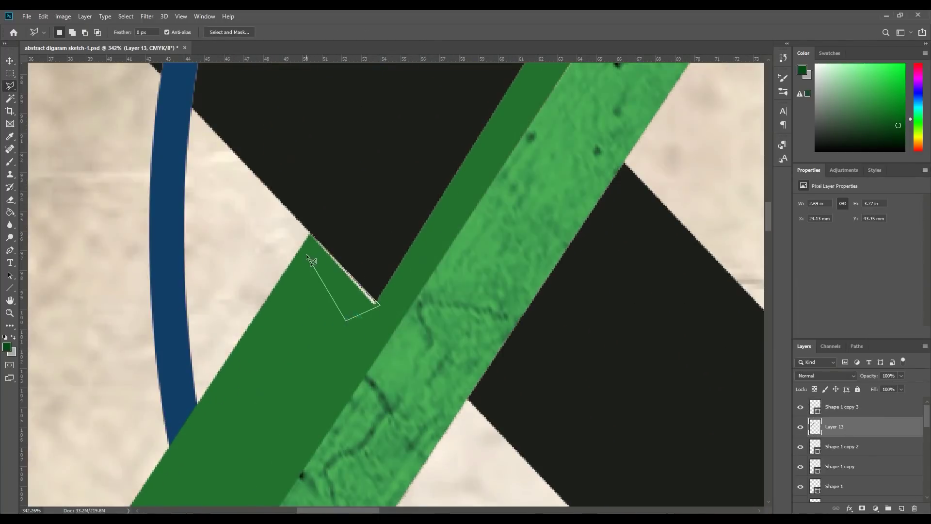
Patch the light seams along the green side and end faces by lassoing them and filling them with matching greens
click(371, 302)
scroll(371, 302, down, 3)
scroll(217, 442, up, 2)
key(l)
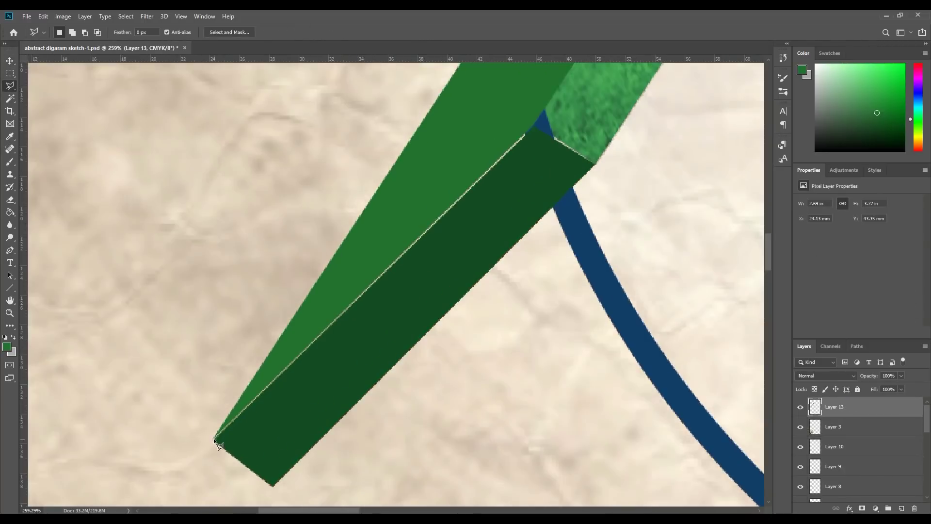
key(ctrl+d)
key(v)
key(ctrl+0)
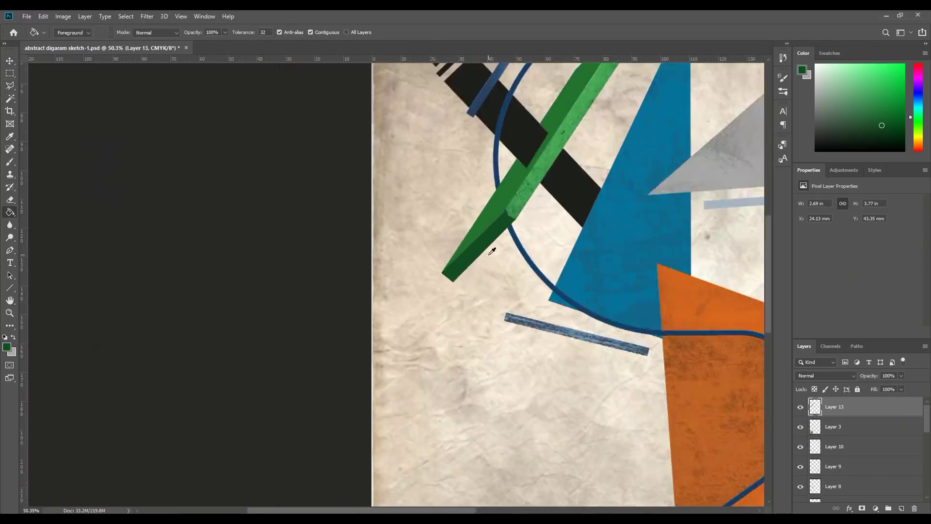
Nudge Layer 13 against the green bar and fill the gap along the black bar's cut edge with the side face's green
drag(344, 188, 344, 187)
scroll(344, 187, up, 5)
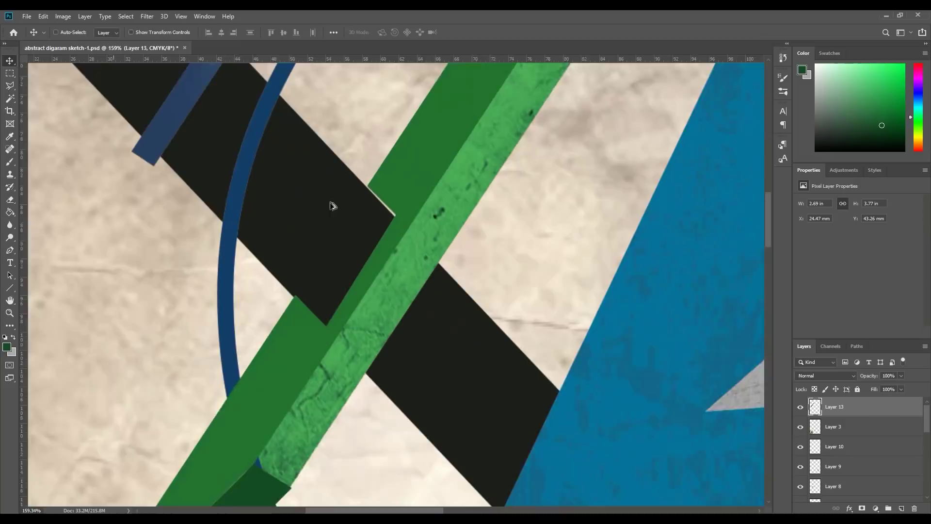
key(l)
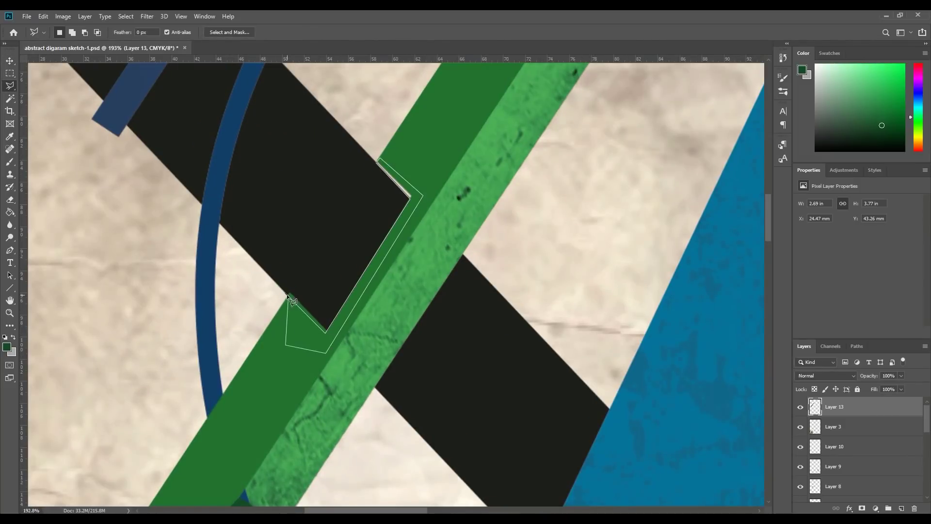
key(ctrl+0)
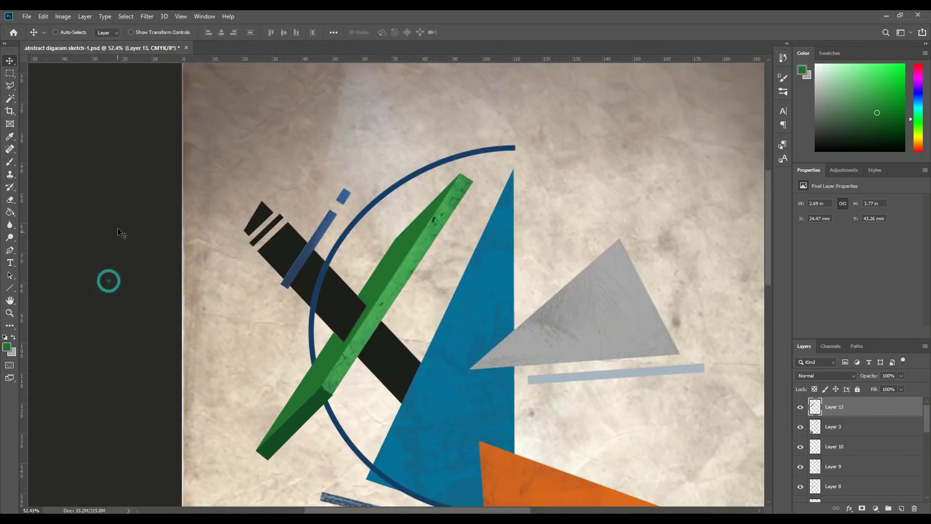
Place diagonal guide lines at the pale blue-grey bar's corners, then outline and fill its underside face with a darker blue-grey
scroll(319, 257, up, 3)
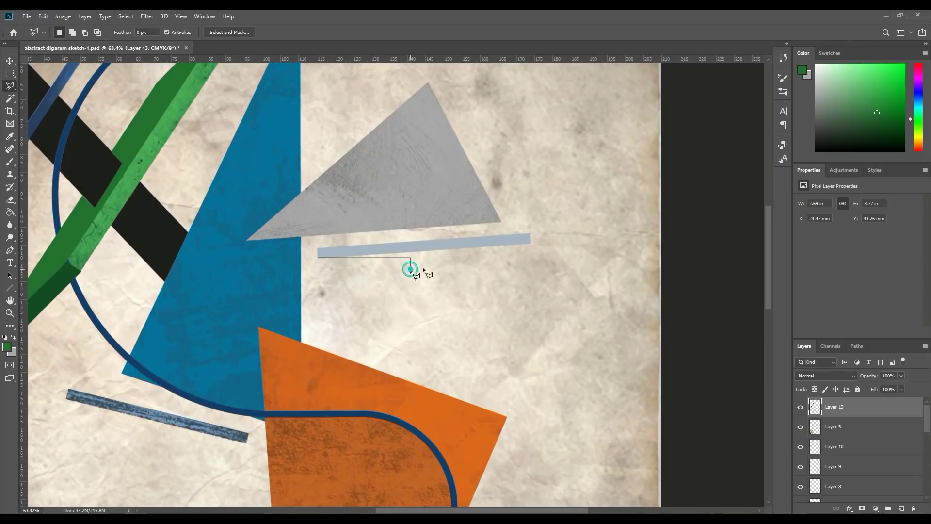
key(v)
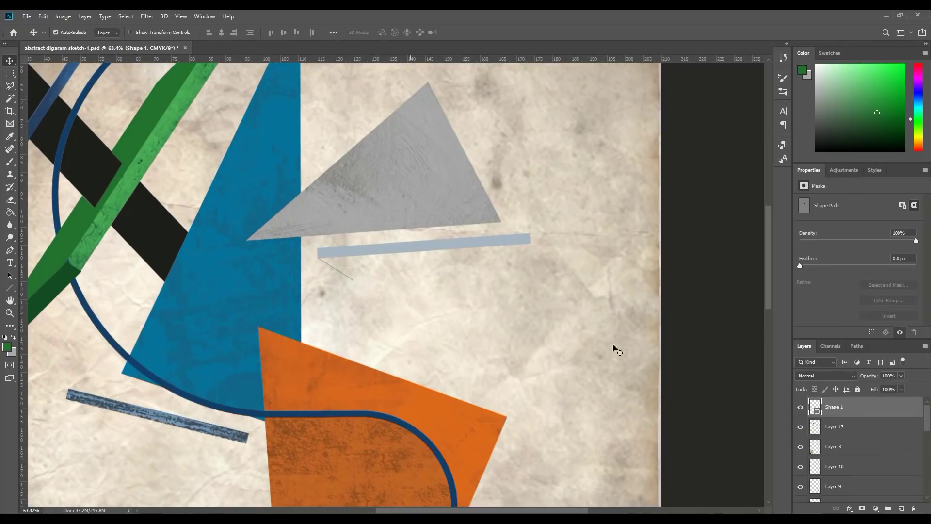
drag(552, 261, 552, 261)
scroll(551, 261, up, 4)
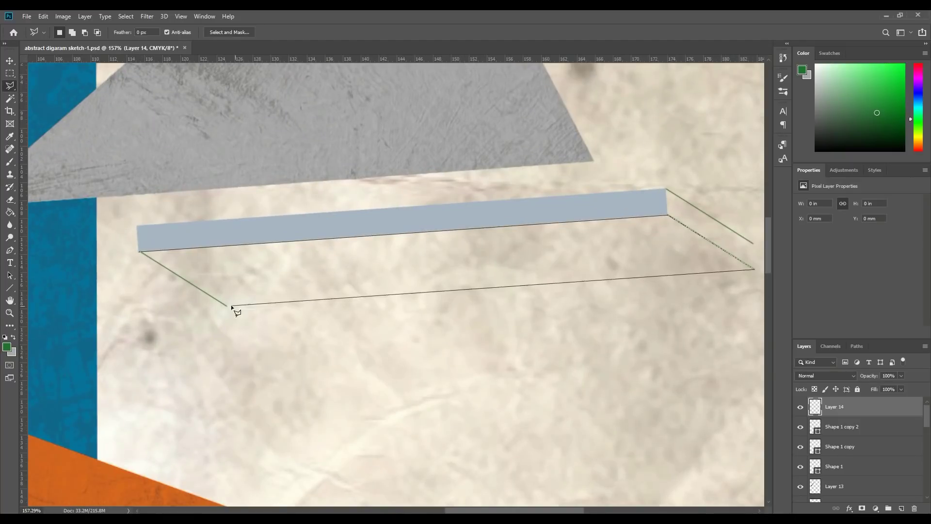
click(233, 307)
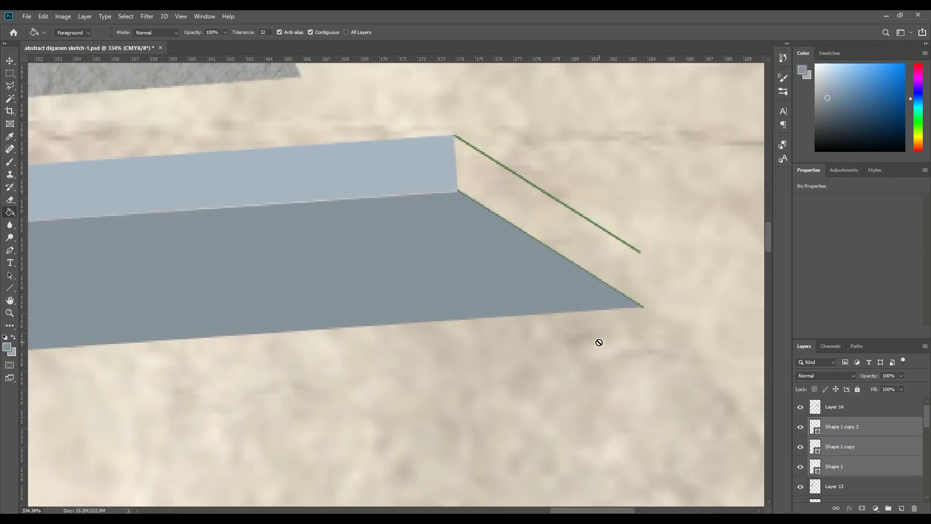
Delete the guide line shapes, then outline the pale blue-grey bar's slanted end face on Layer 14 and fill it with dark grey
key(Delete)
key(l)
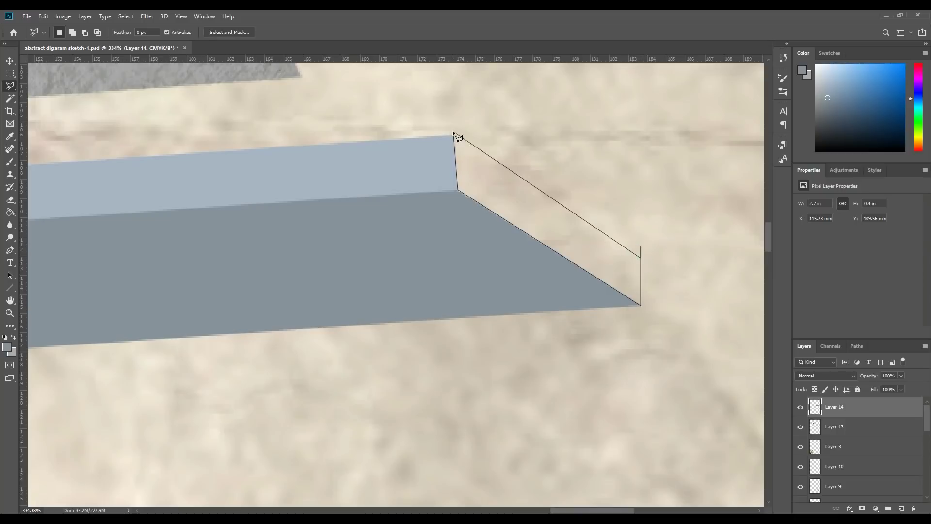
click(503, 181)
key(ctrl+0)
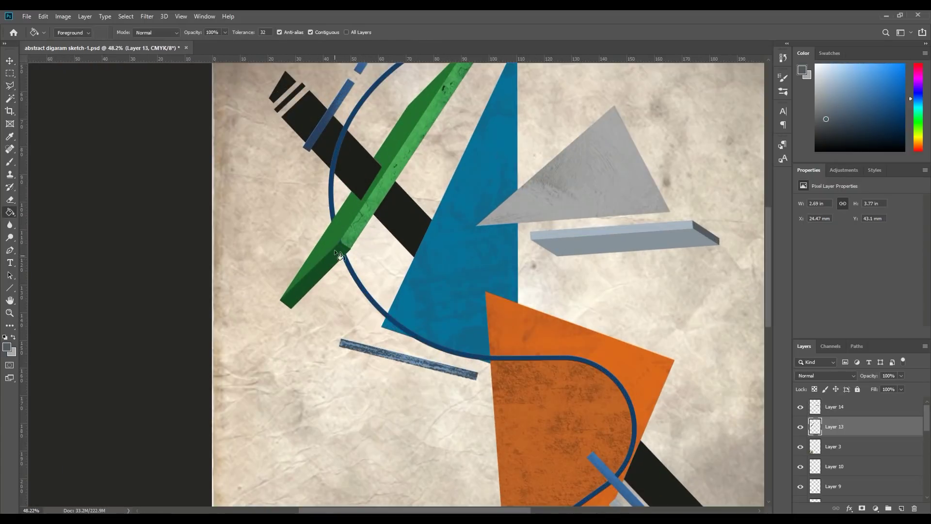
alt+click(336, 253)
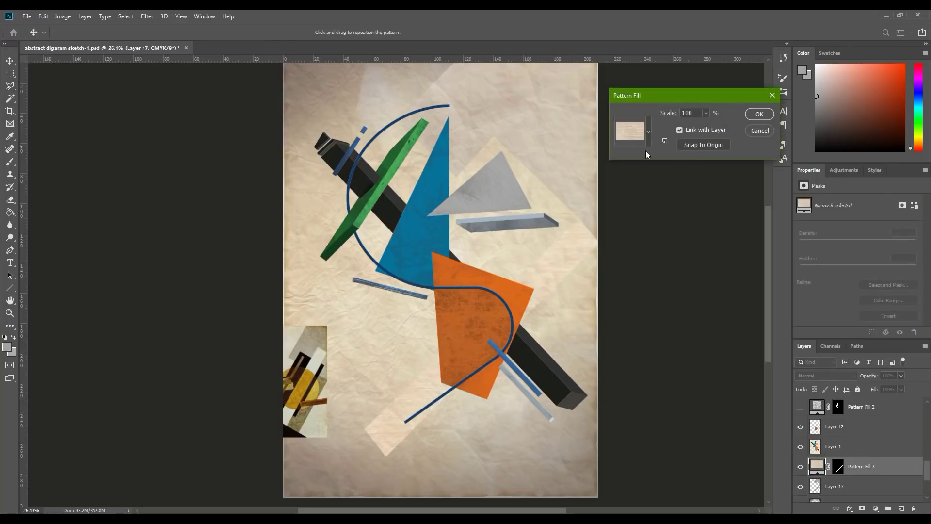
Replace the pattern of Pattern Fill 3 on the pale diagonal band with a speckled grey texture, trying several patterns and a 311% scale
click(649, 131)
click(587, 163)
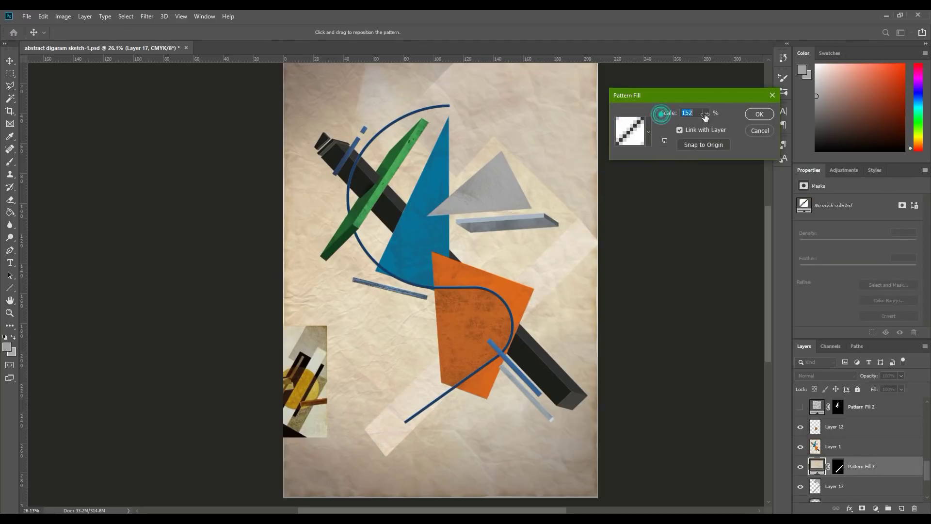
click(648, 132)
double_click(599, 161)
drag(652, 113, 660, 113)
click(648, 132)
click(596, 194)
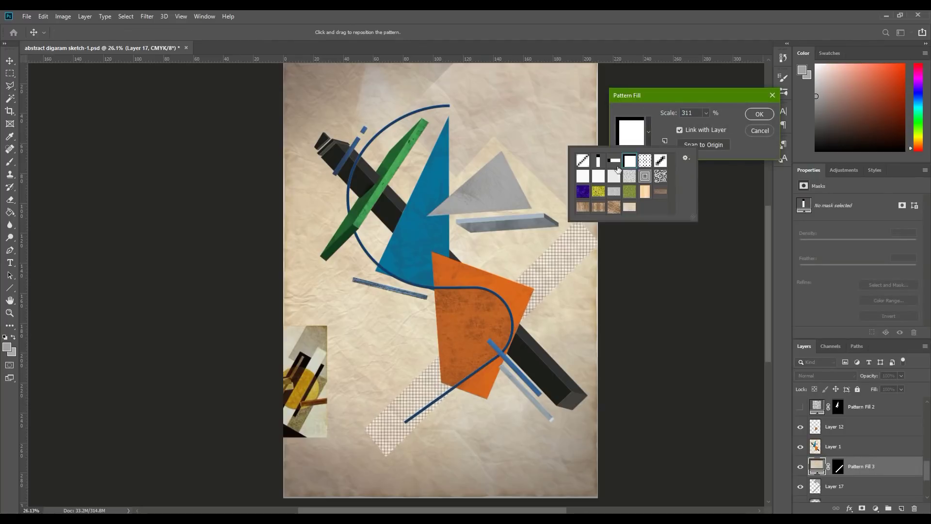
click(625, 194)
double_click(606, 203)
click(760, 114)
Change the blend mode of Pattern Fill 3 and lower its opacity so the band blends into the paper background
click(835, 377)
click(804, 455)
drag(873, 375, 856, 377)
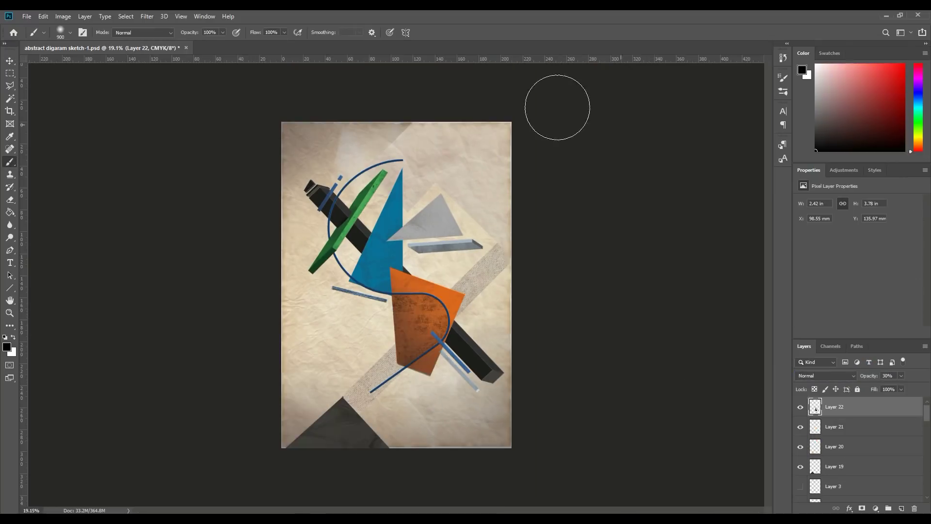
Darken the poster's upper and left edges on Layer 22 with a large soft round black brush, using about 1102 px for the left edge
right_click(417, 143)
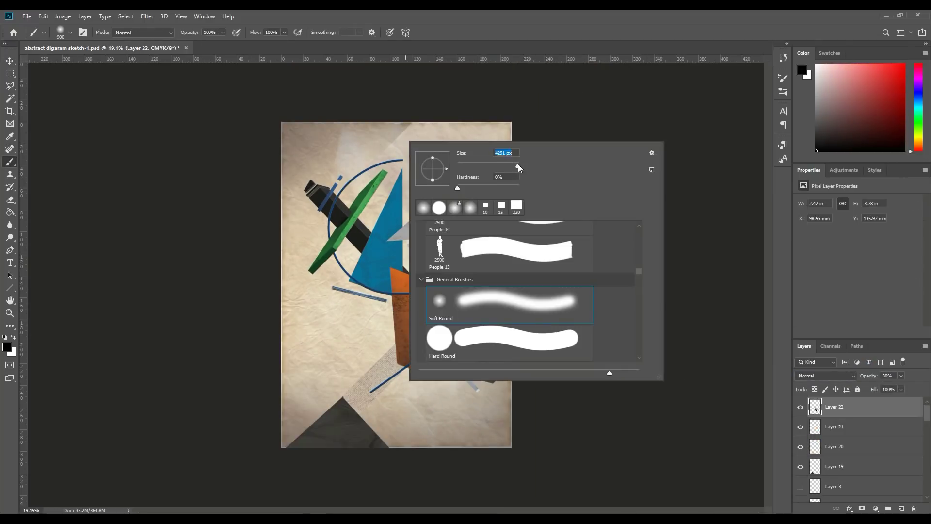
right_click(349, 198)
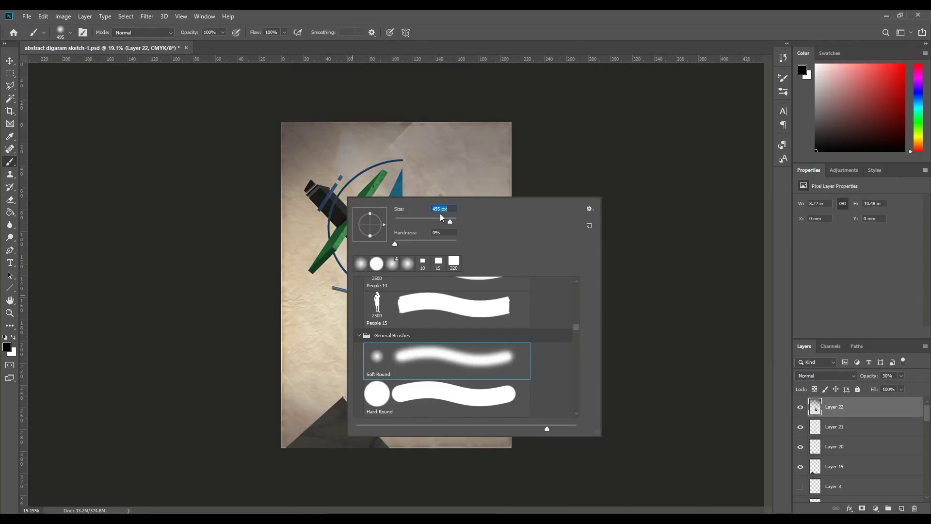
drag(441, 218, 454, 218)
key(Return)
drag(280, 149, 291, 271)
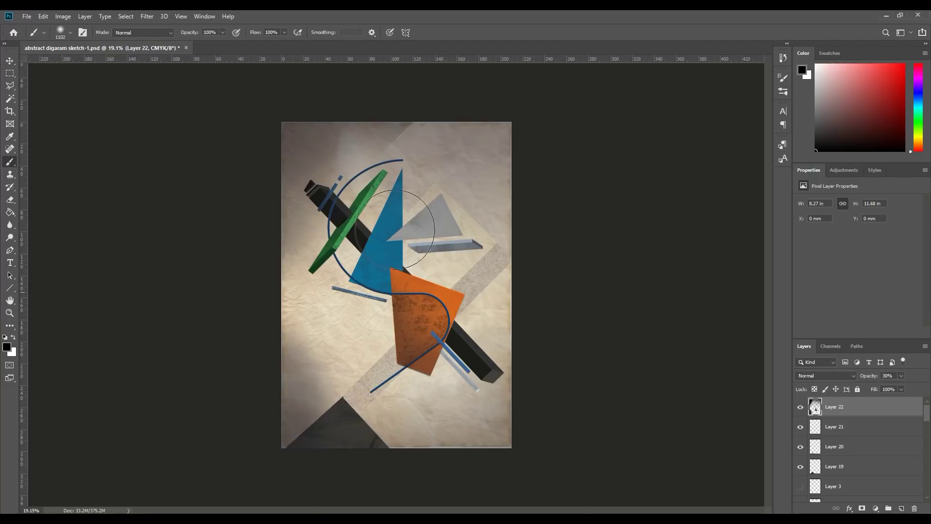
scroll(395, 229, up, 5)
scroll(271, 358, down, 6)
key(l)
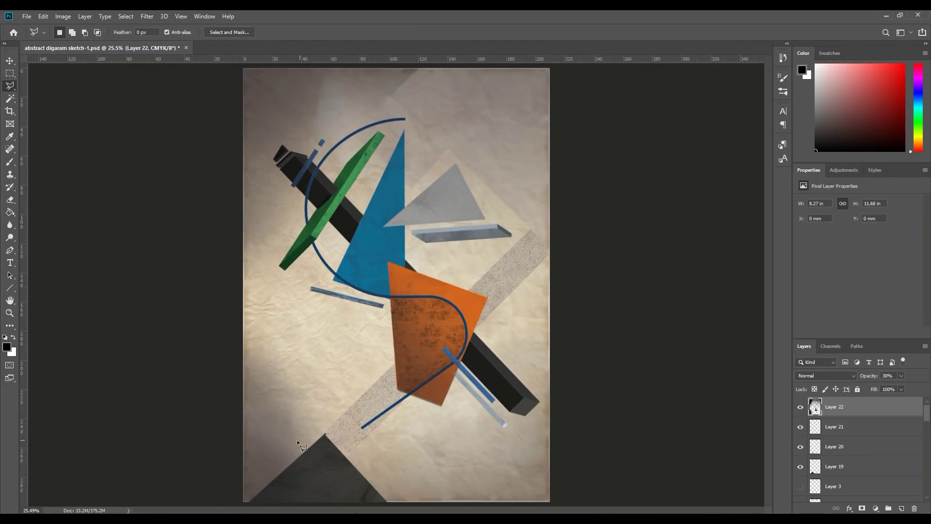